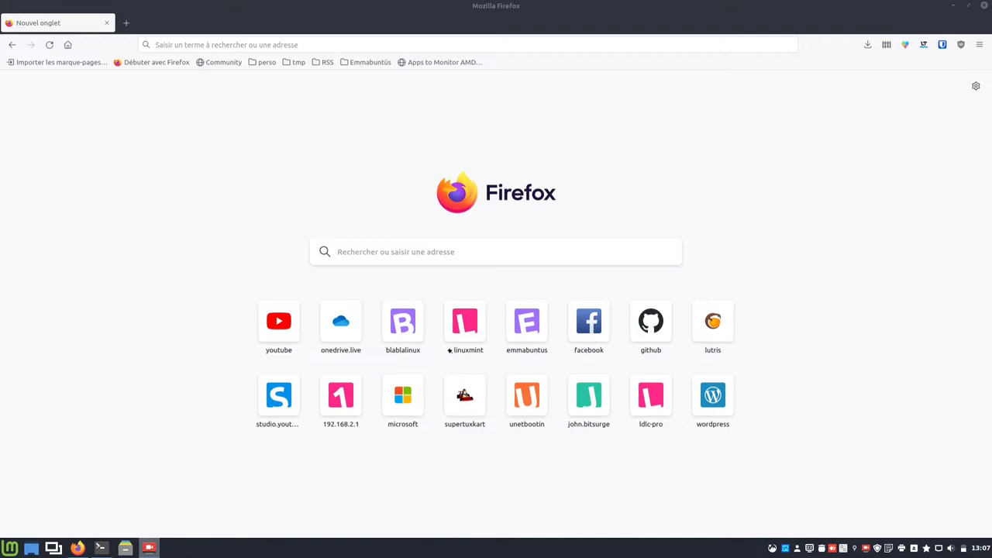
Search the web for "corectrl" and open the CoreCtrl project page on GitLab
left_click(593, 260)
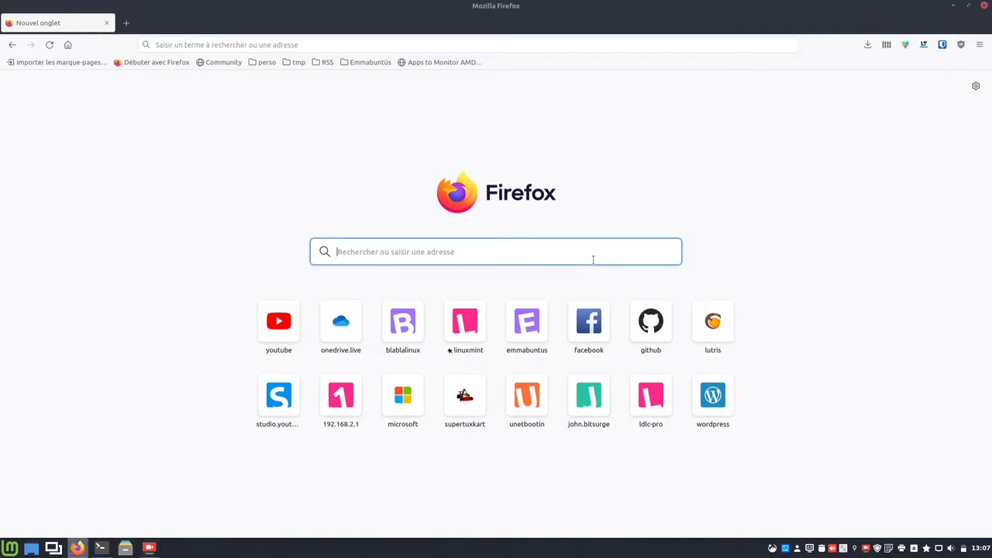
type("corectrl")
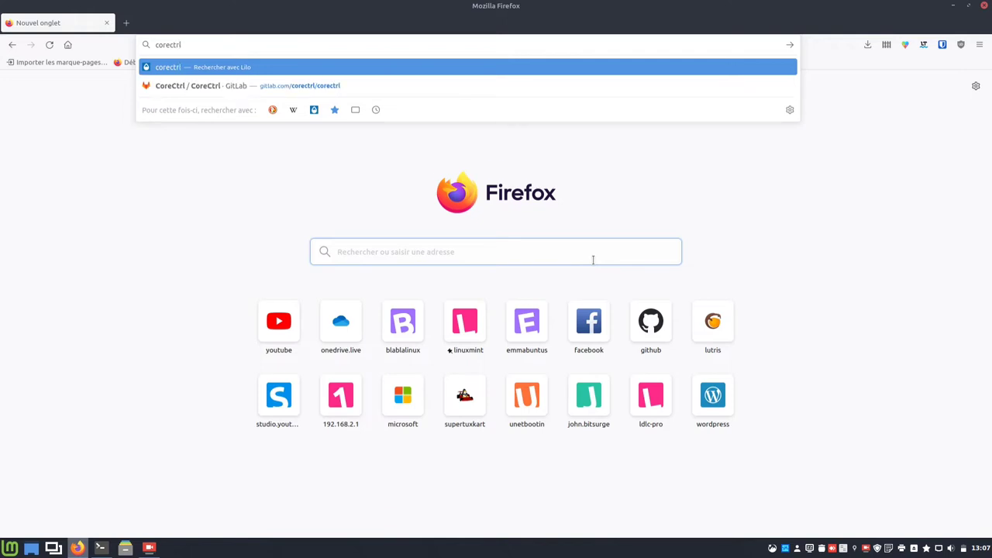
key("Return")
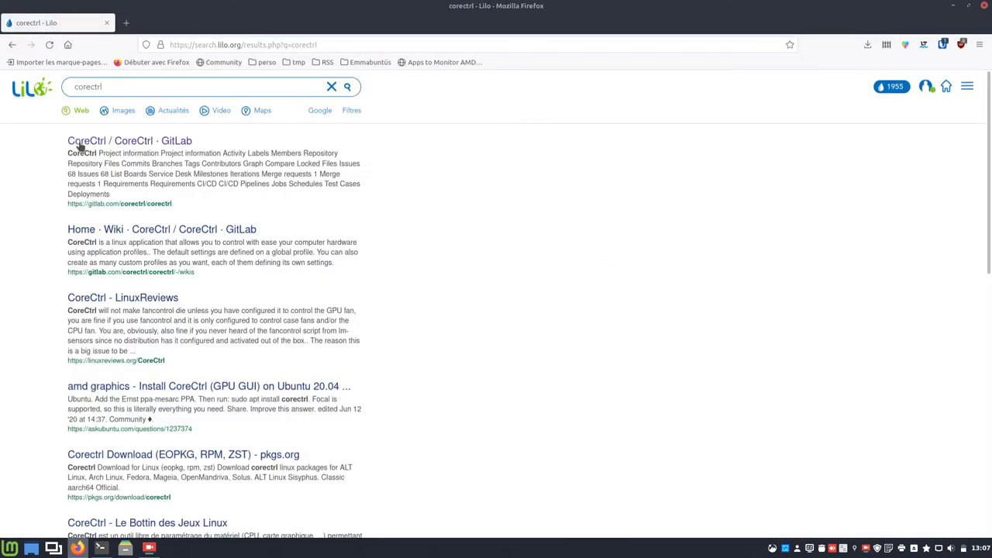
left_click(82, 143)
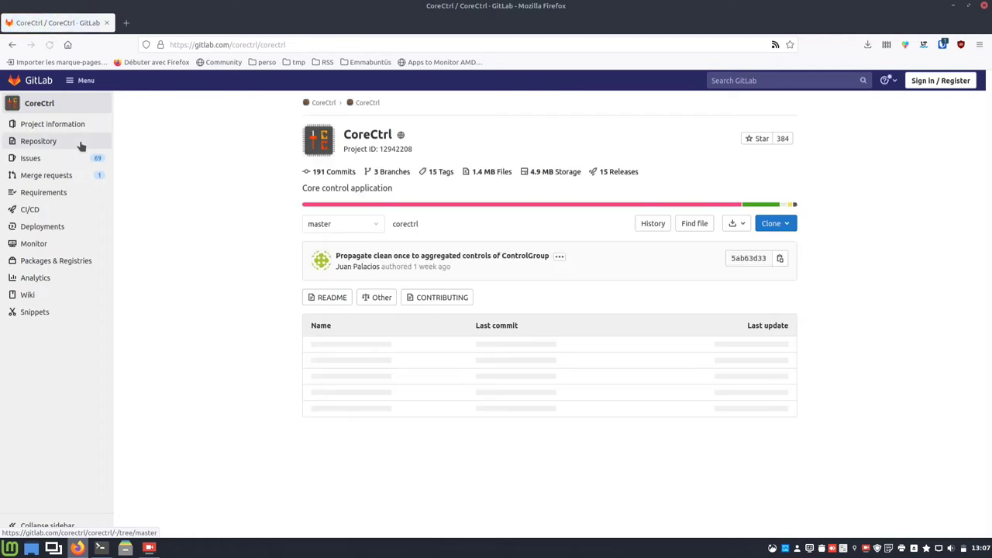
Find the Ubuntu installation instructions in the project's README and open the linked ppa-mesarc PPA page
scroll(248, 313, "down", 15)
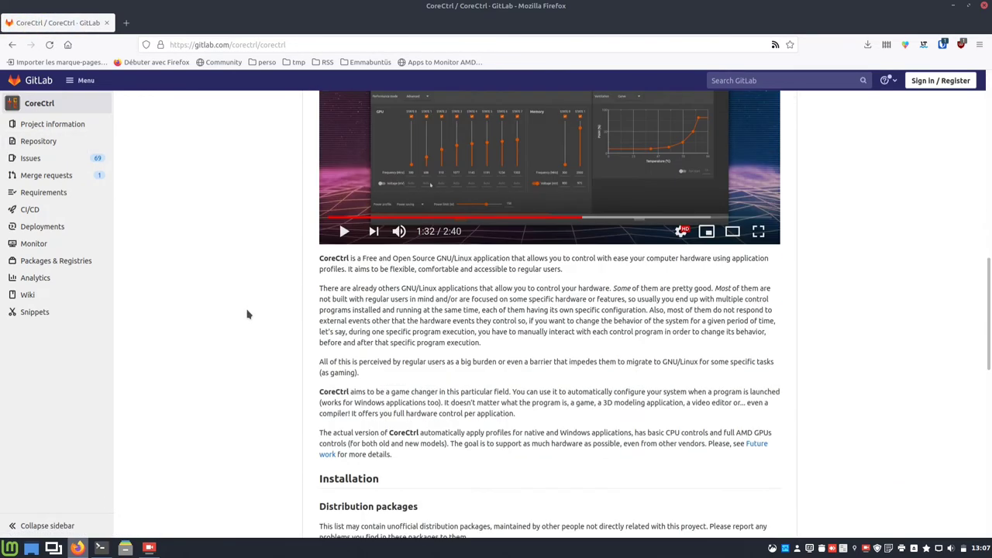
scroll(248, 313, "down", 3)
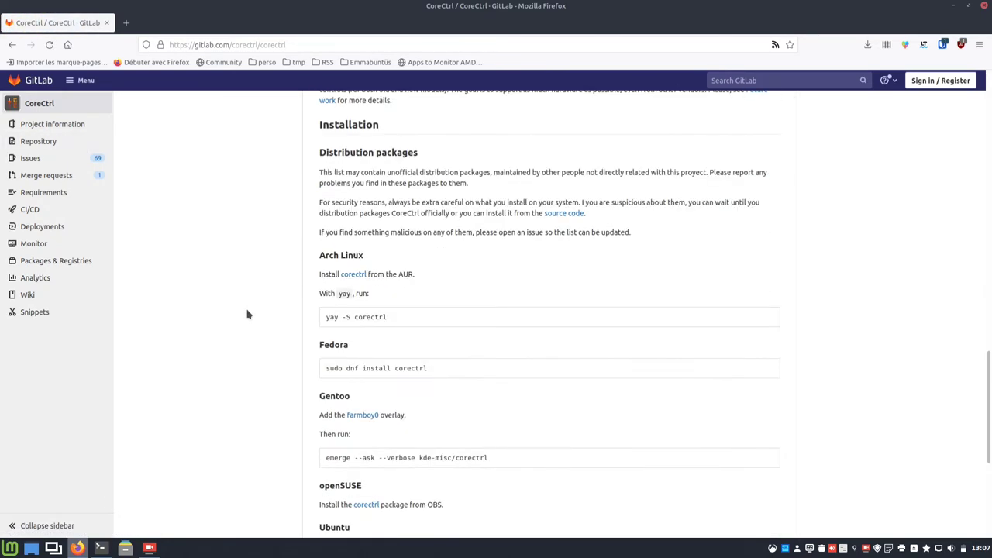
scroll(248, 313, "down", 2)
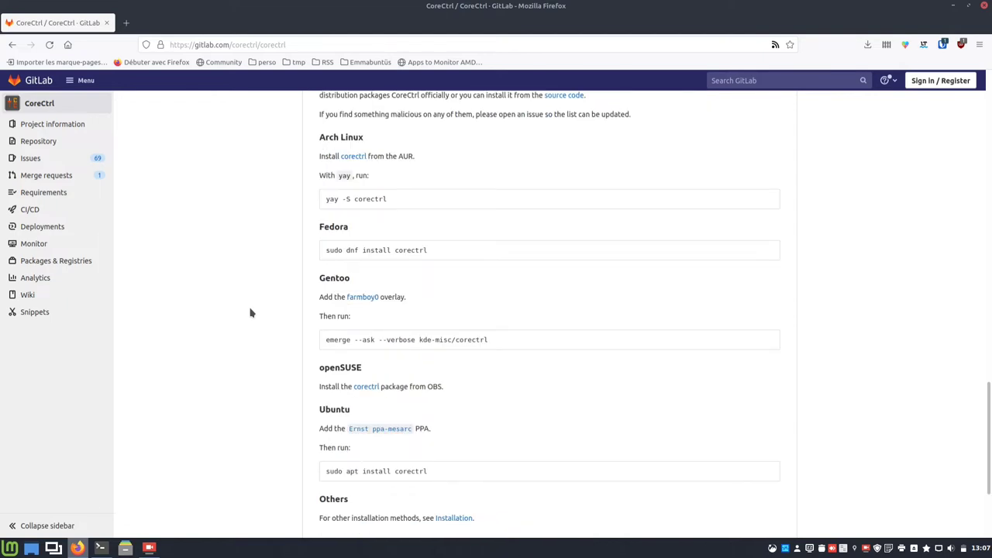
scroll(250, 313, "down", 1)
scroll(250, 313, "down", 1)
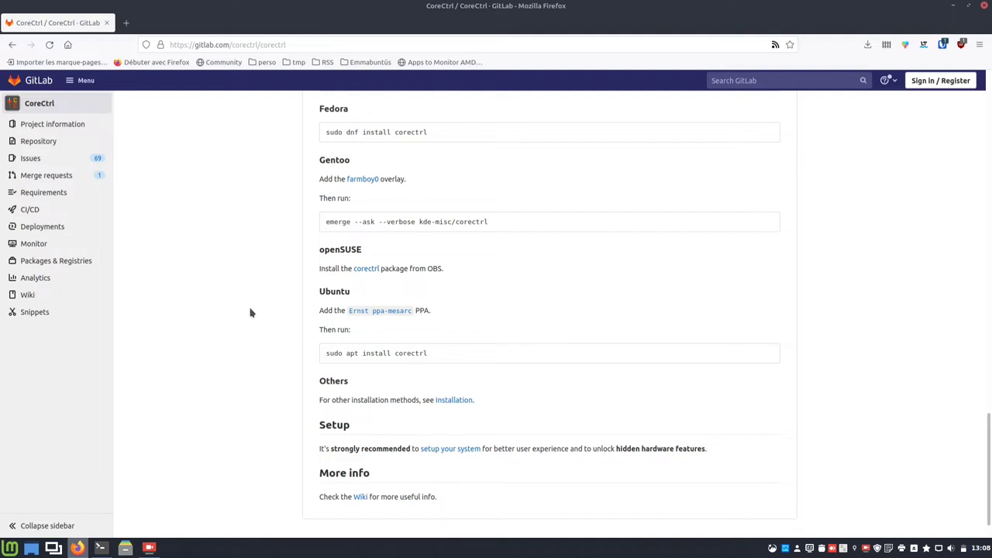
left_click(380, 312)
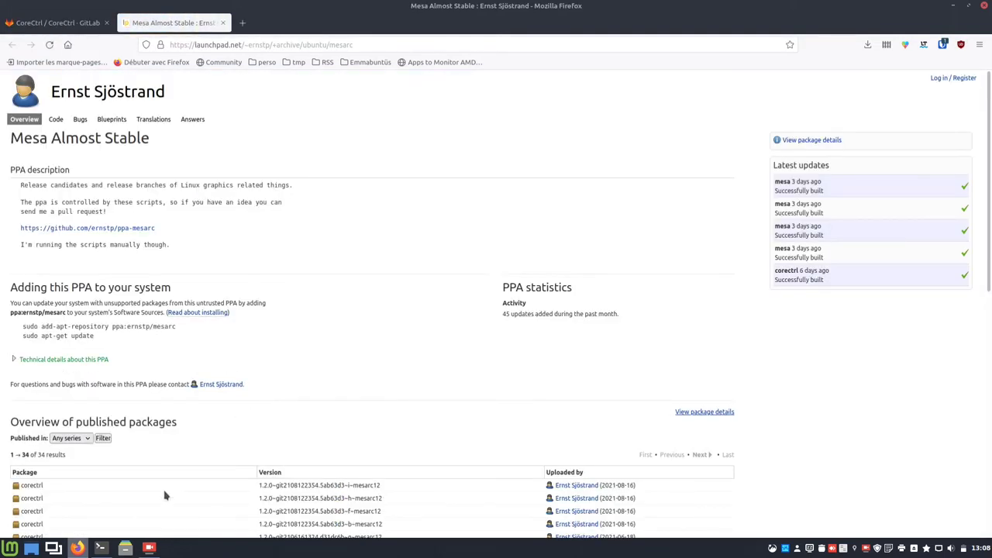
Switch to the terminal and clear its output with the reset command
left_click(100, 548)
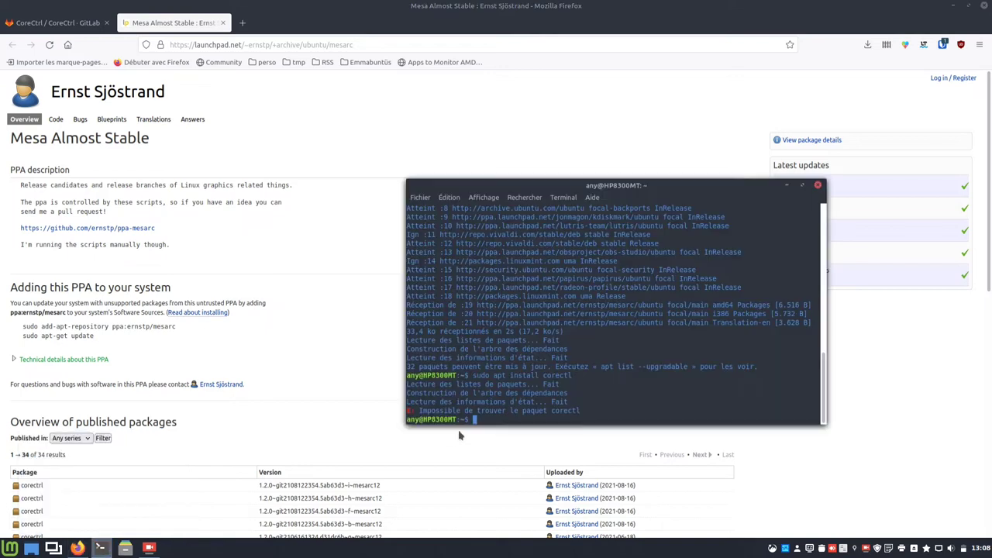
type("reset")
key("Return")
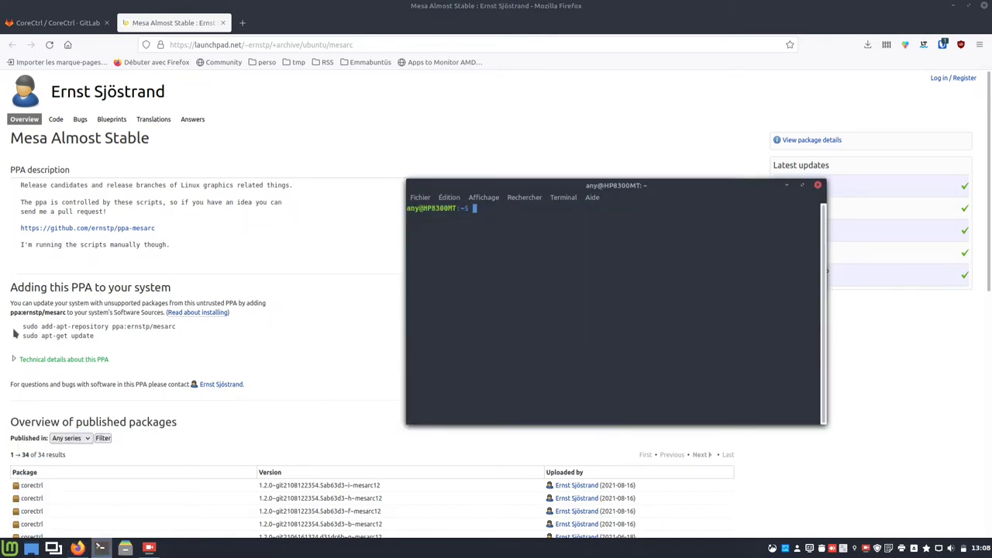
Copy "sudo add-apt-repository ppa:ernstp/mesarc" from the PPA page, run it in the terminal and confirm adding the repository
left_click_drag(23, 326, 183, 327)
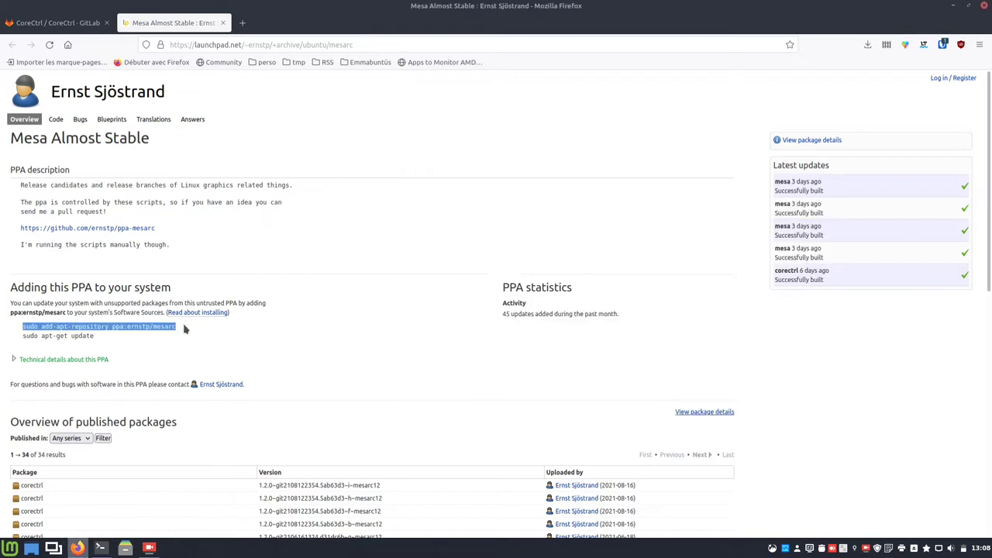
right_click(171, 331)
left_click(194, 334)
left_click(100, 548)
right_click(593, 400)
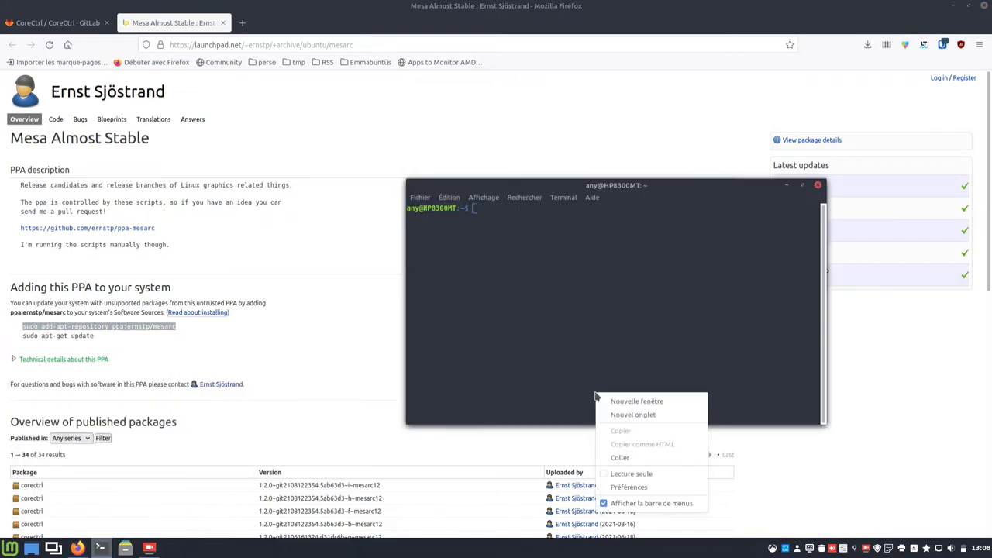
left_click(612, 456)
key("Return")
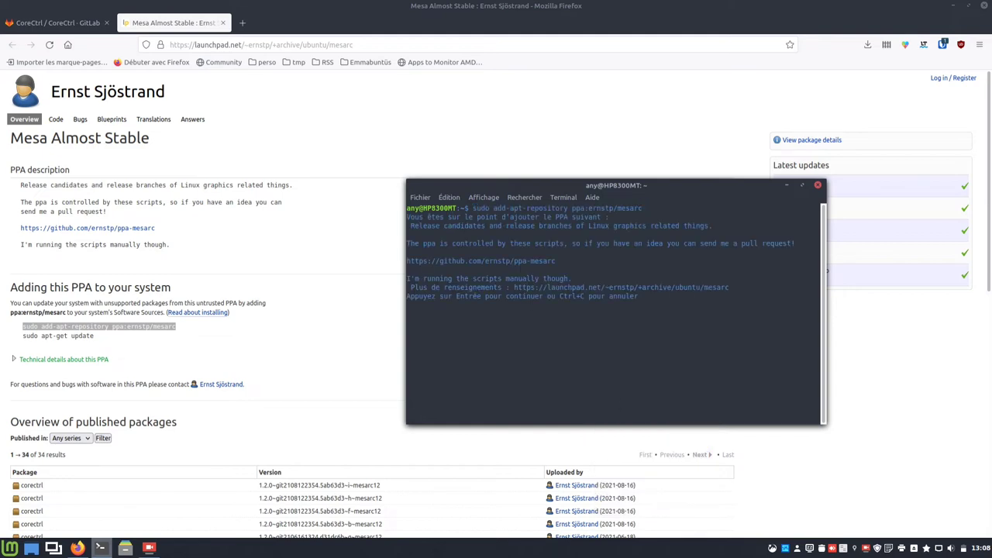
key("Return")
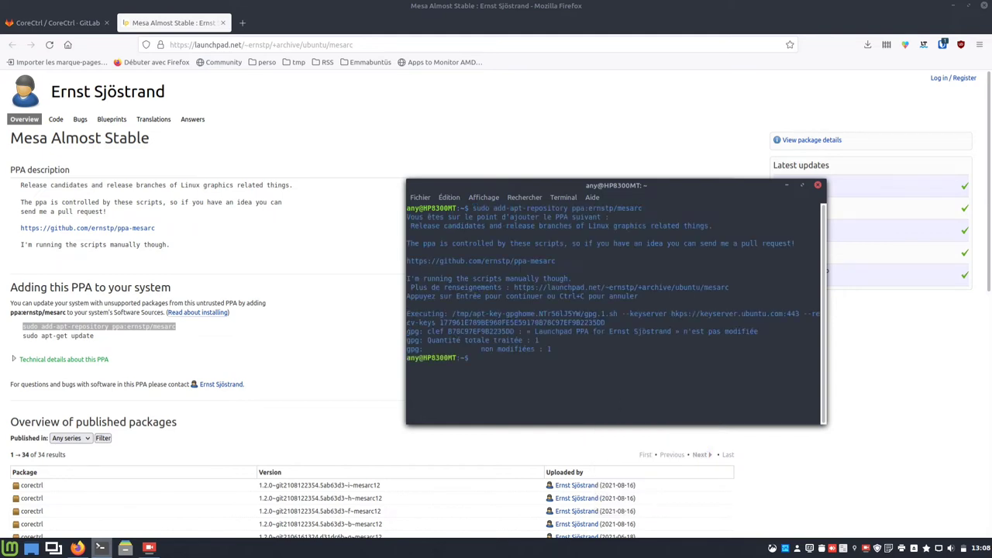
Refresh the package lists with "sudo apt update" and install the program with "sudo apt install corectrl", accepting the installation
type("sudo apt update")
key("Return")
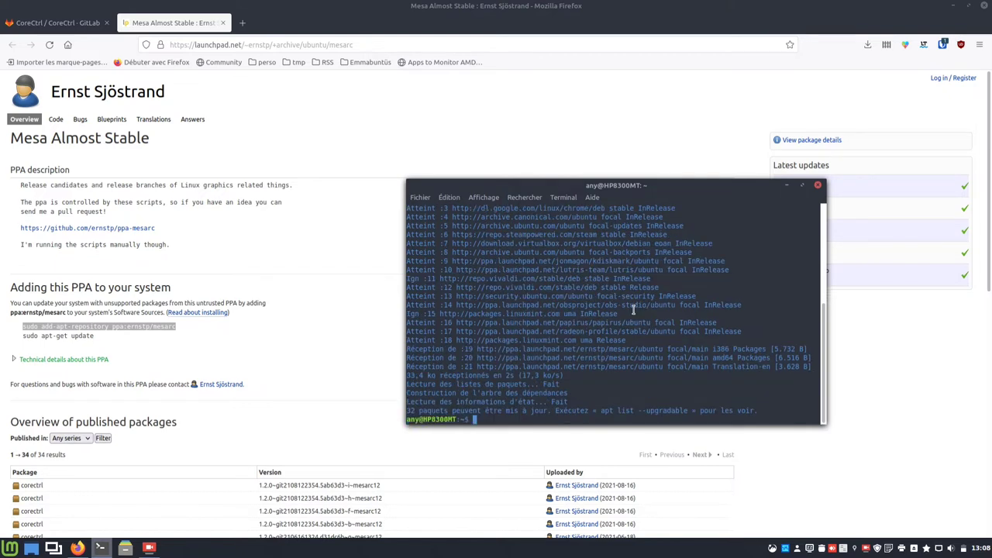
left_click(71, 31)
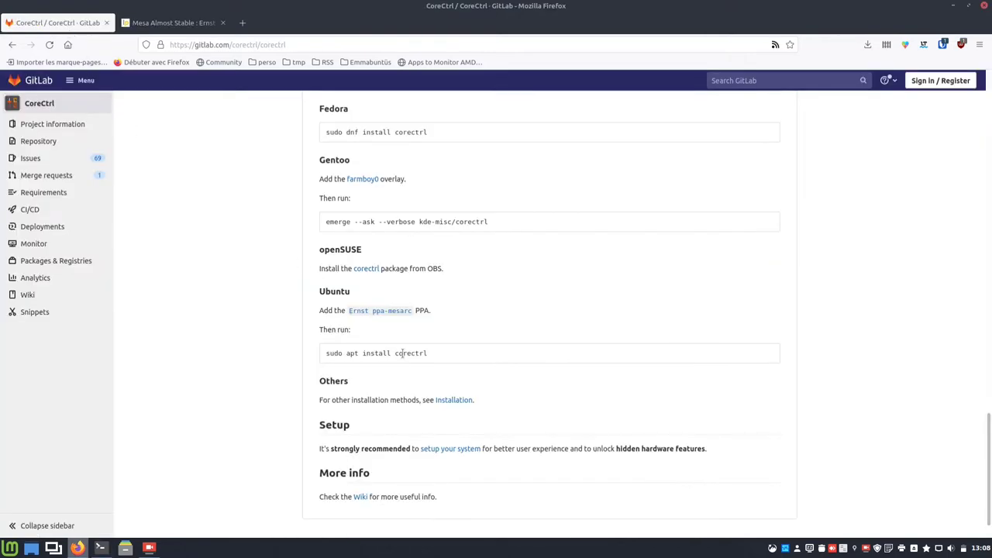
left_click(100, 548)
type("sudo apt install corectrl")
key("Return")
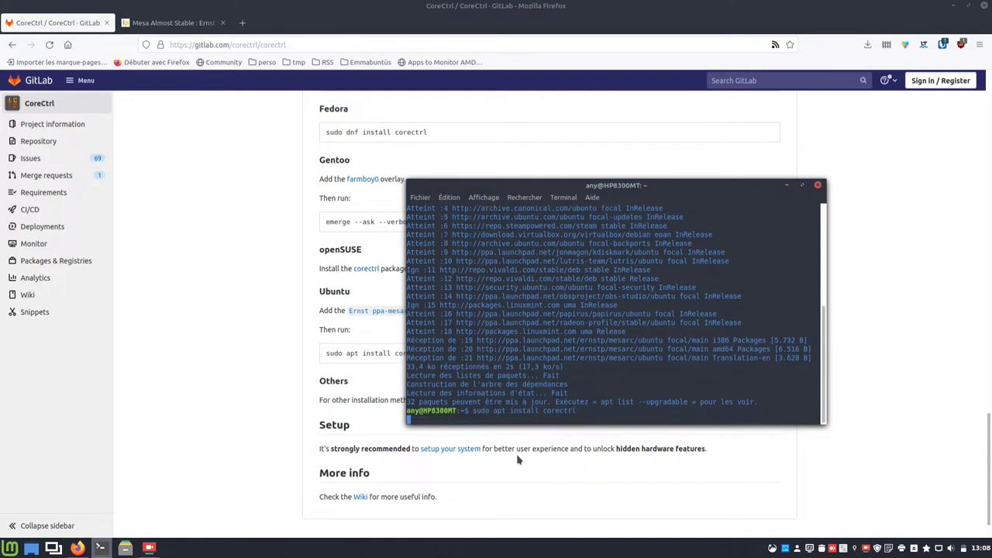
key("Return")
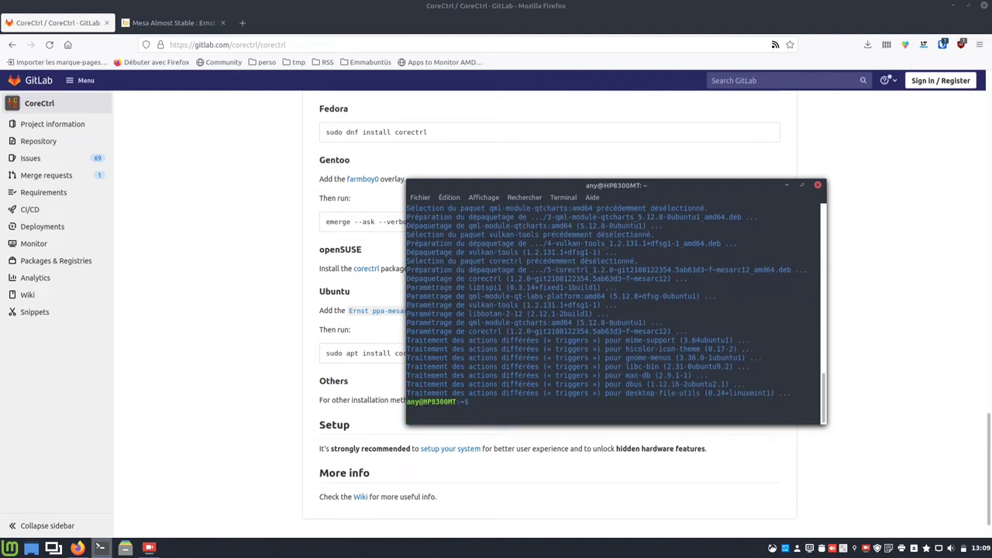
Close the terminal and the browser window with all its tabs
left_click(818, 187)
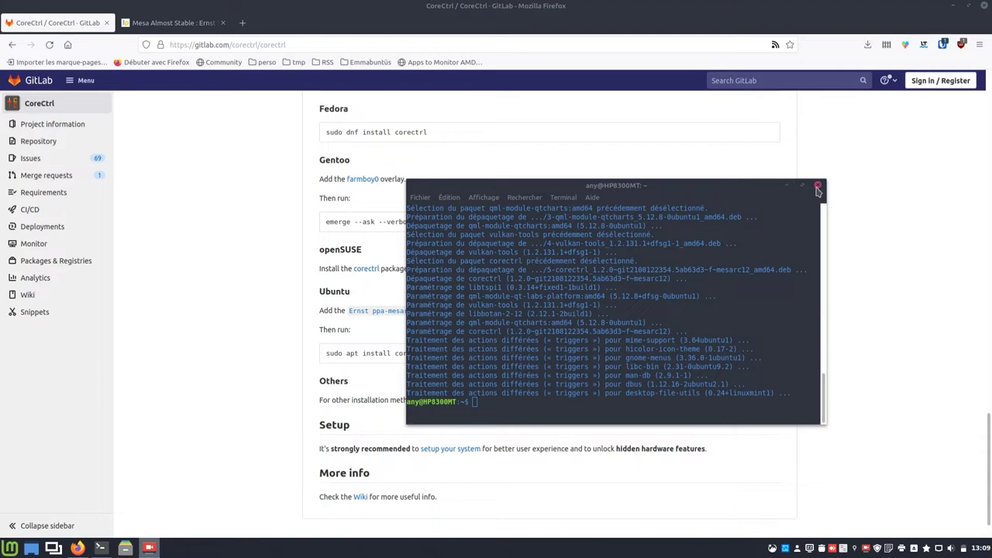
left_click(984, 6)
left_click(591, 140)
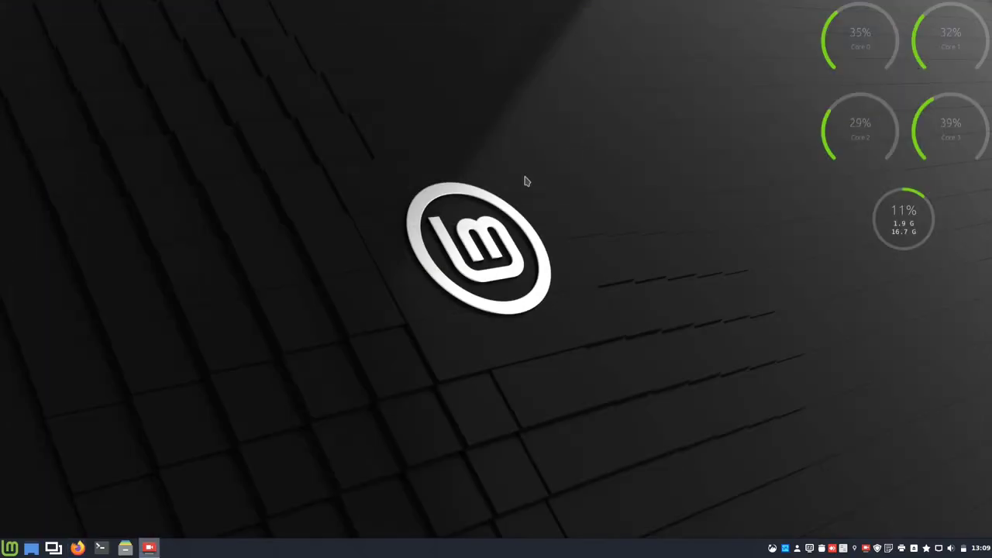
Find CoreCtrl among the installed applications, launch it and authenticate with the account password
left_click(8, 548)
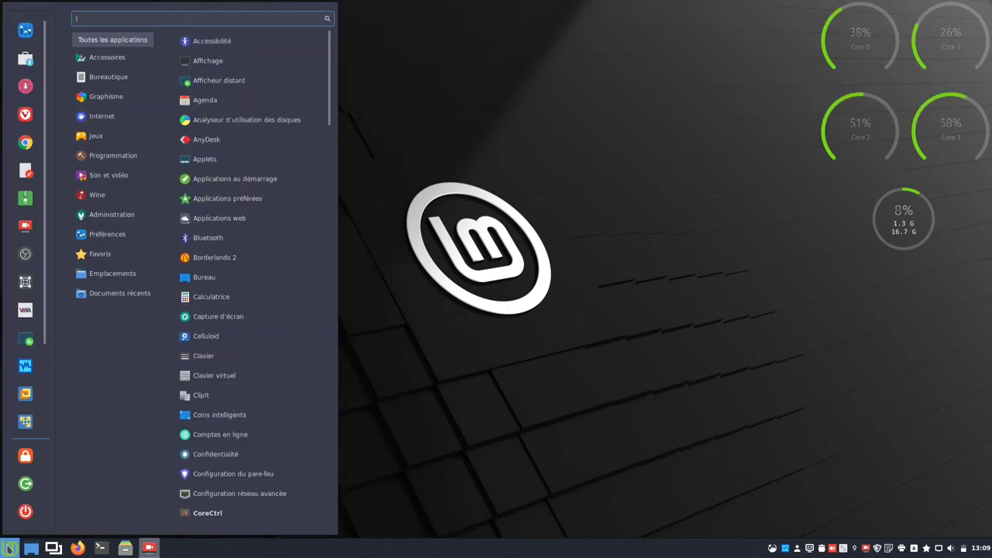
type("core")
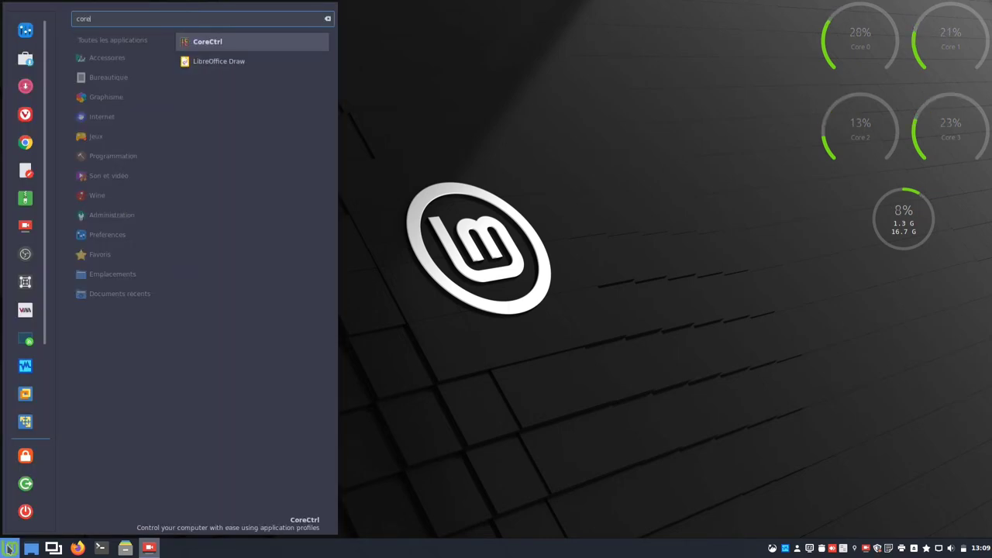
key("Return")
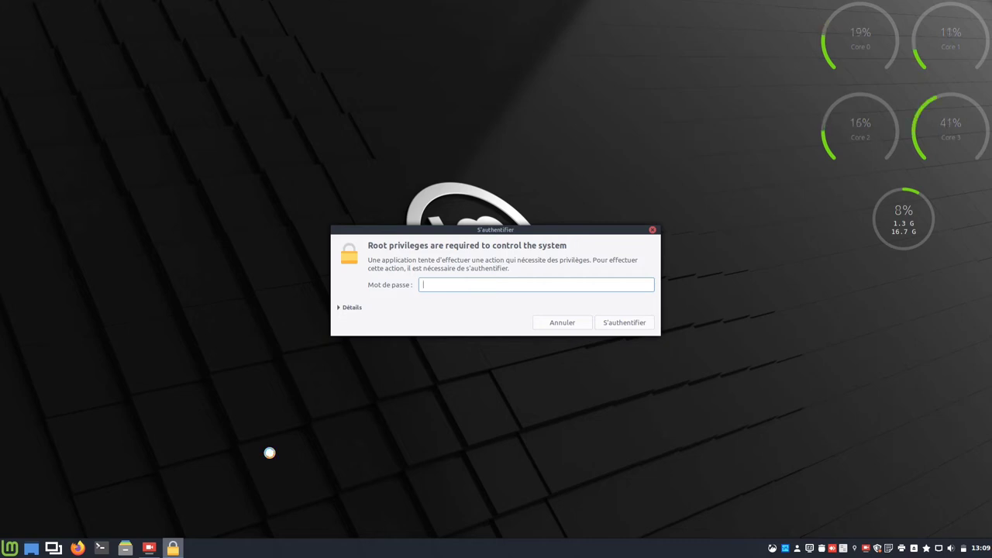
type("••••••••")
key("Return")
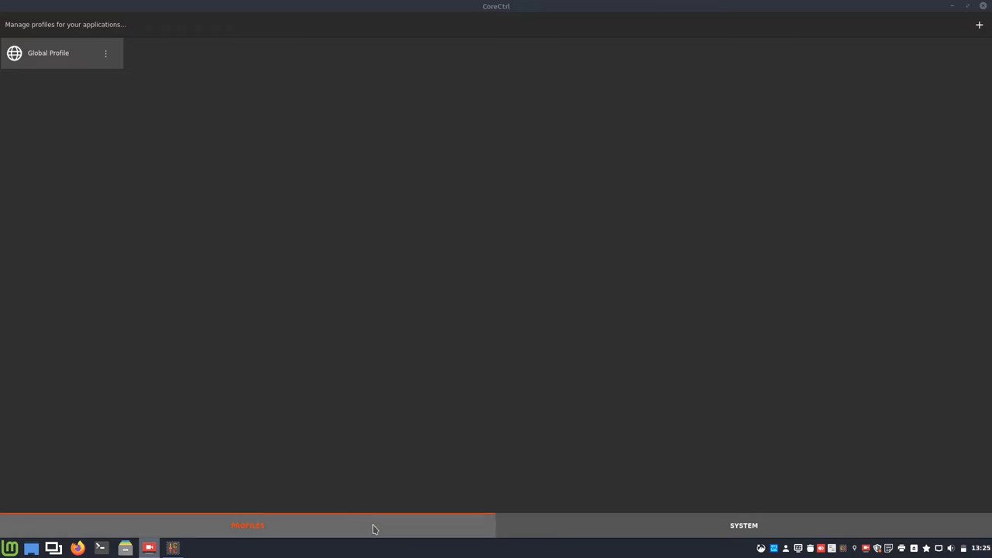
Look over the System view and the actions available for the Global Profile in the profiles view
left_click(593, 525)
left_click(399, 526)
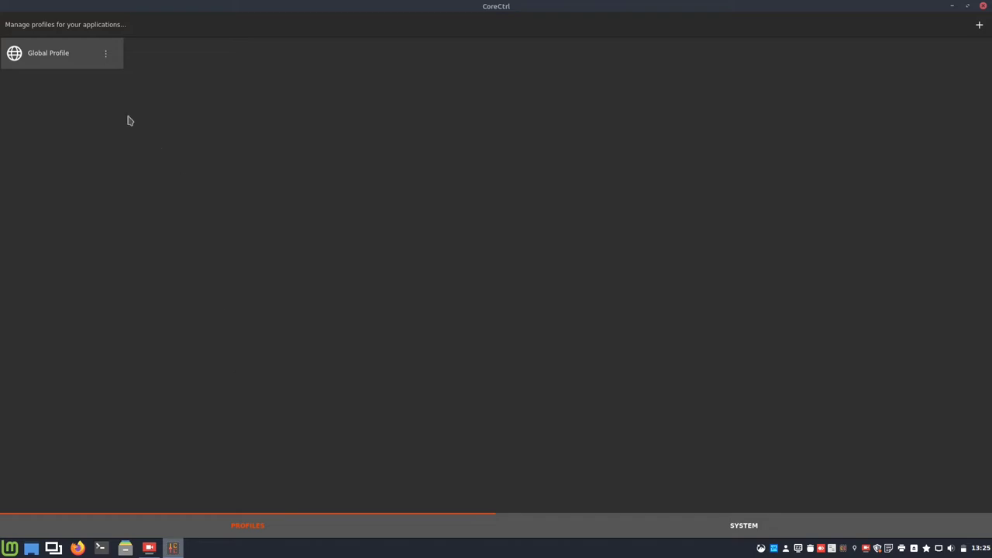
left_click(106, 56)
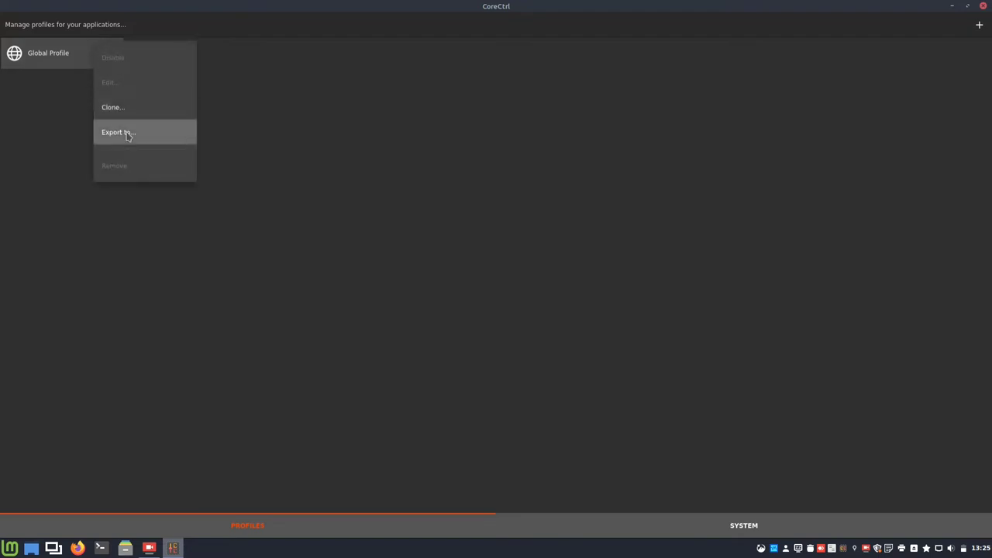
left_click(139, 256)
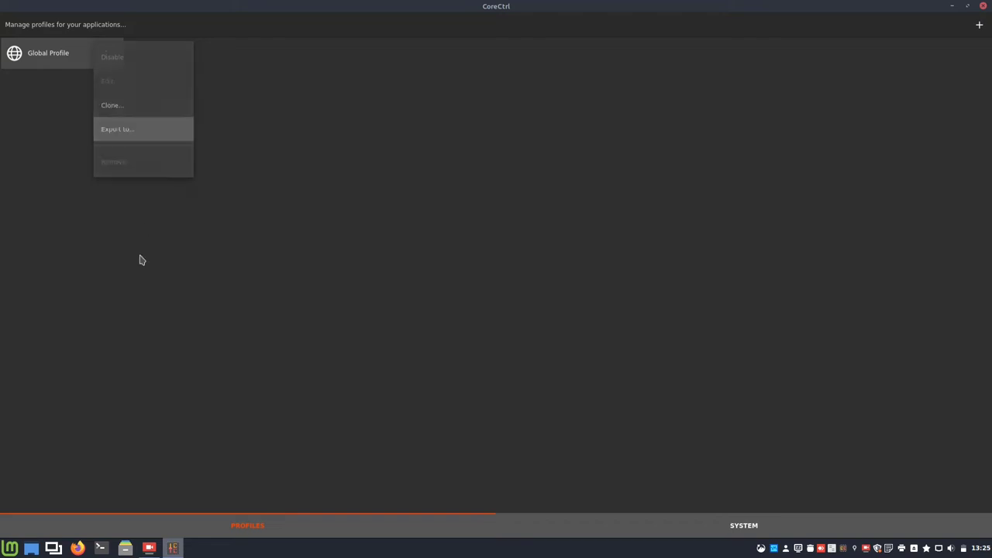
Open the Global Profile to its GPU 1 settings
left_click(75, 62)
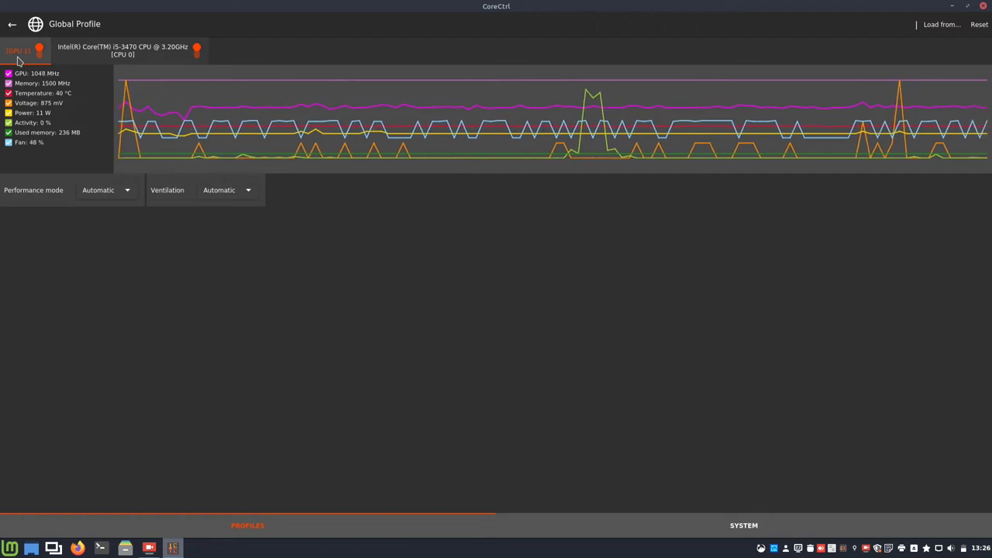
left_click(65, 62)
scroll(64, 65, "up", 1)
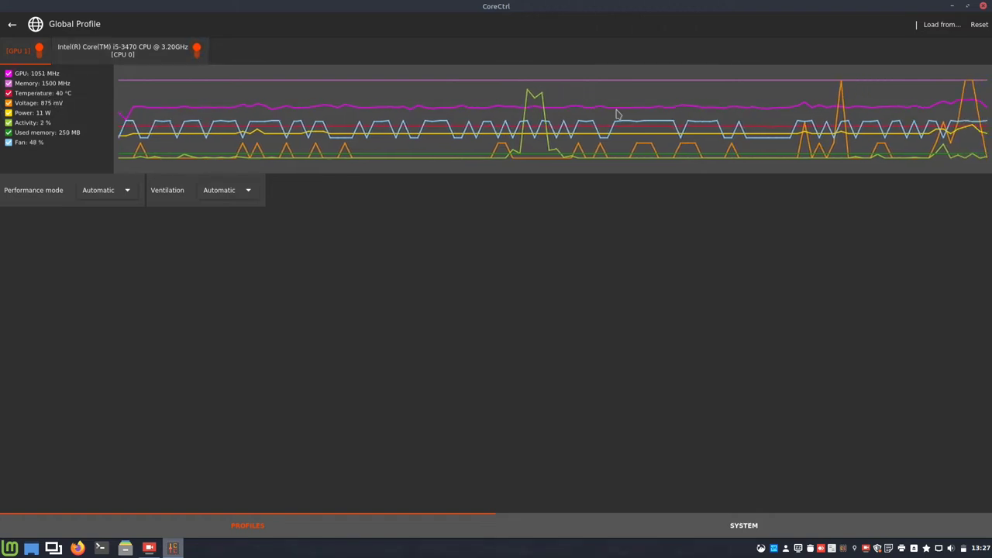
Hide every GPU sensor curve in the graph, from GPU and memory frequency through used memory and fan
left_click(8, 73)
left_click(8, 82)
left_click(9, 93)
left_click(8, 102)
left_click(9, 112)
left_click(8, 123)
left_click(9, 133)
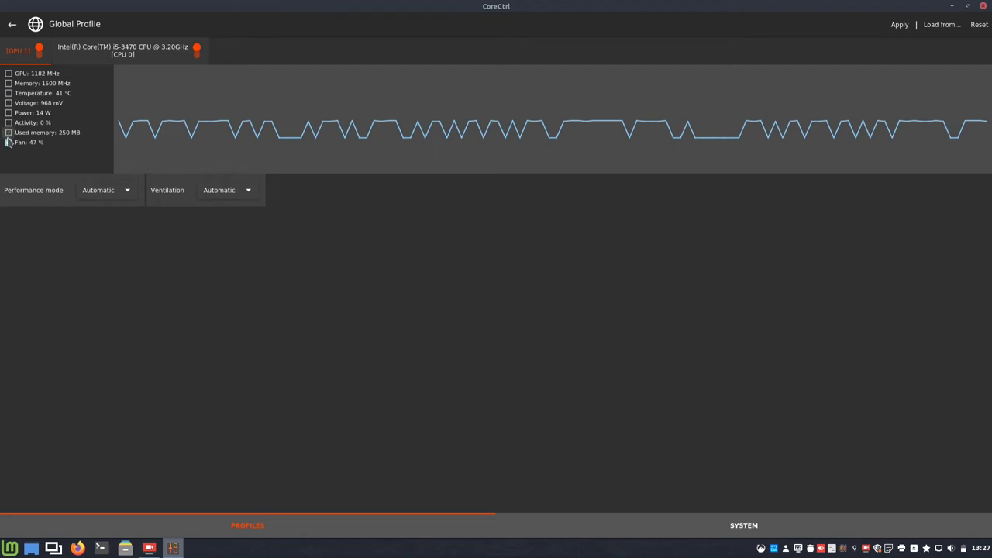
left_click(9, 143)
Show all the GPU sensor curves in the graph again, from fan back up to GPU frequency
left_click(8, 142)
left_click(9, 132)
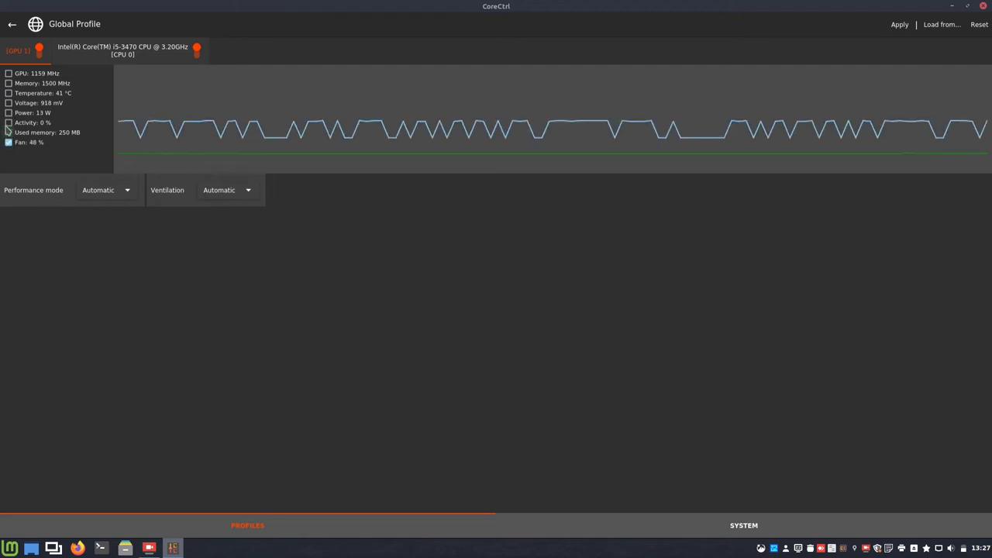
left_click(9, 122)
left_click(9, 112)
left_click(9, 102)
left_click(9, 93)
left_click(9, 83)
left_click(8, 73)
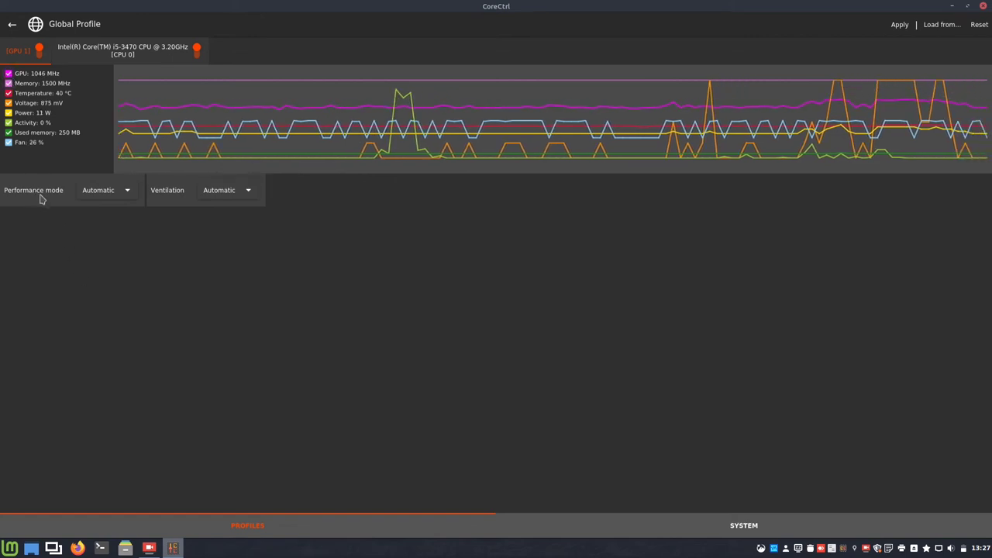
Set the GPU's performance mode to Fixed in the Global Profile
left_click(106, 197)
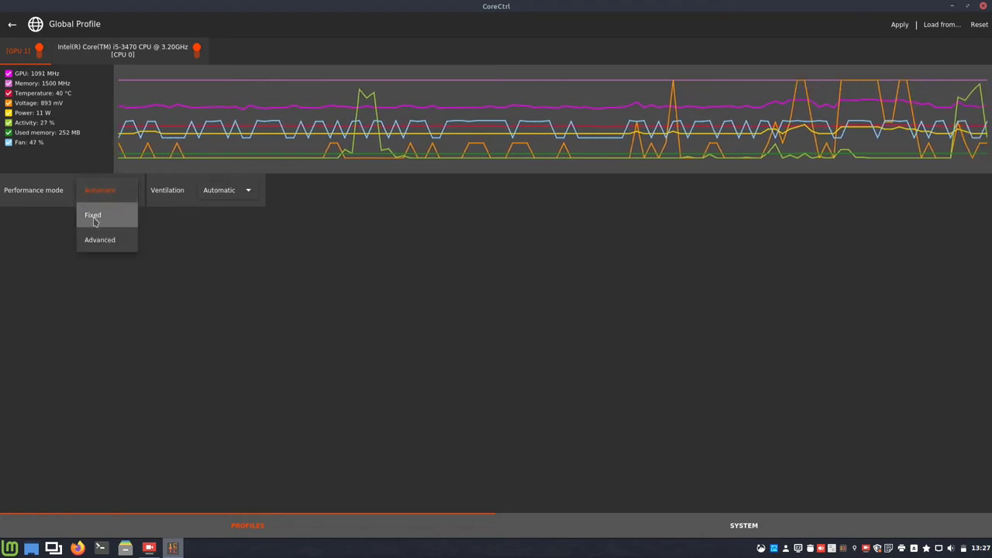
left_click(94, 222)
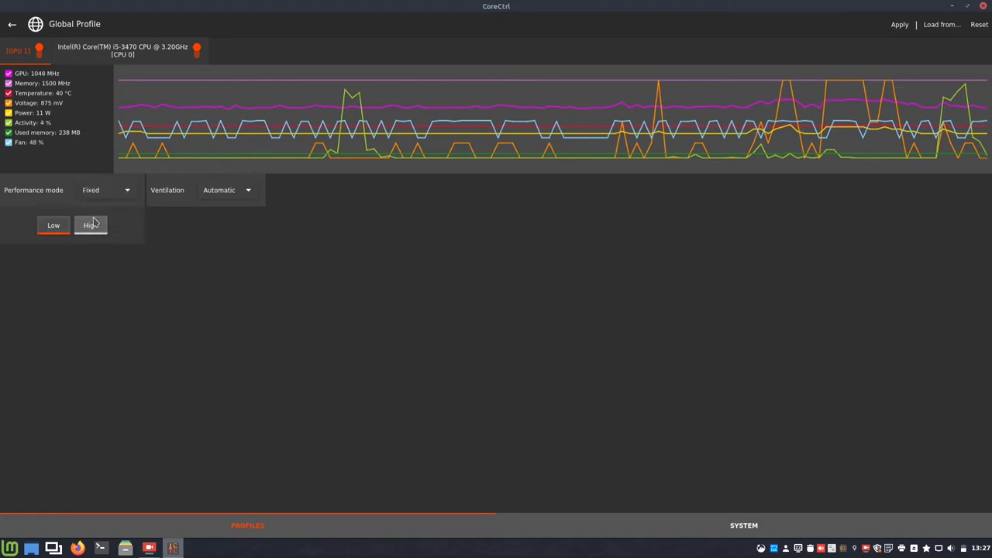
Try the Advanced performance mode for the GPU and return the mode to Automatic
left_click(88, 194)
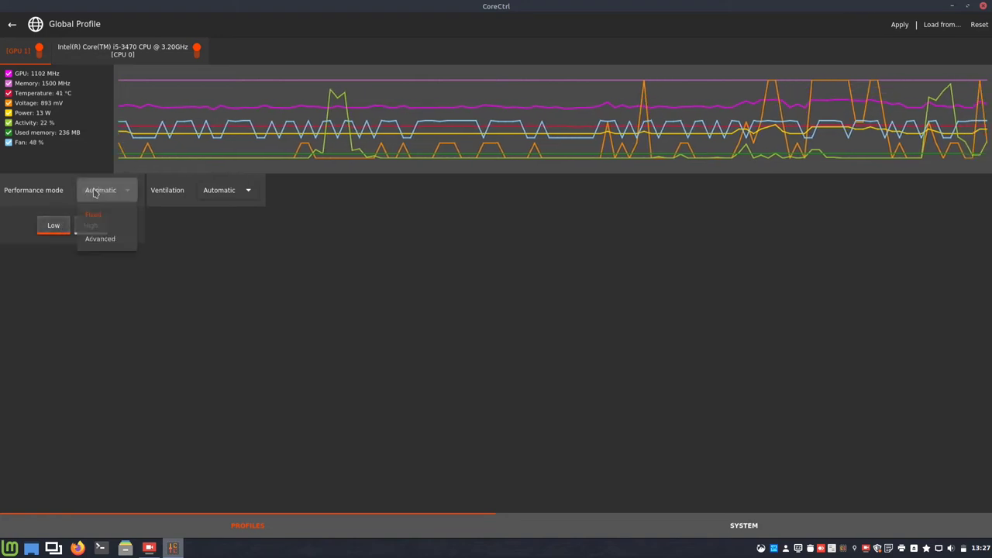
left_click(100, 240)
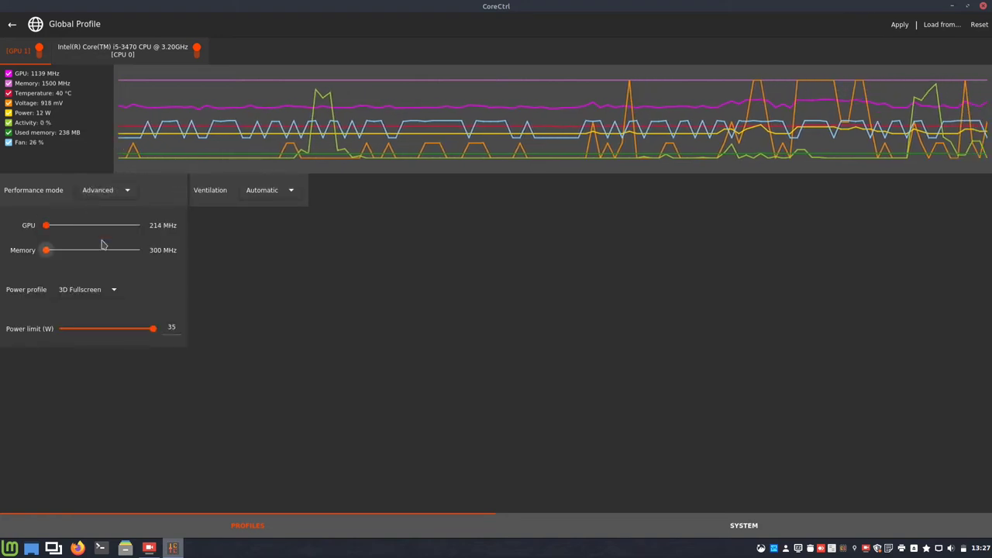
left_click(99, 193)
left_click(100, 195)
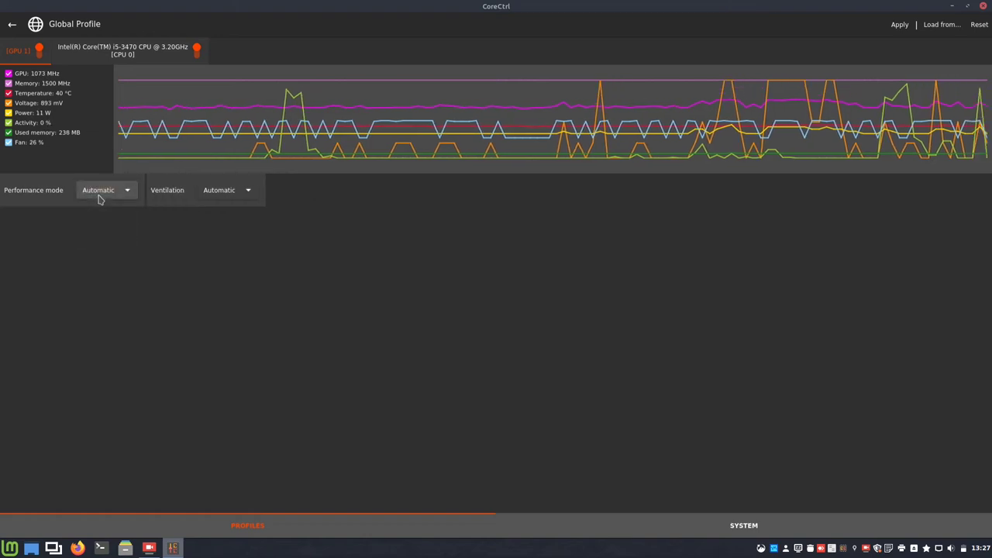
Try the Fixed and Curve ventilation modes, restore Automatic, and leave the Global Profile without applying the changes
left_click(229, 194)
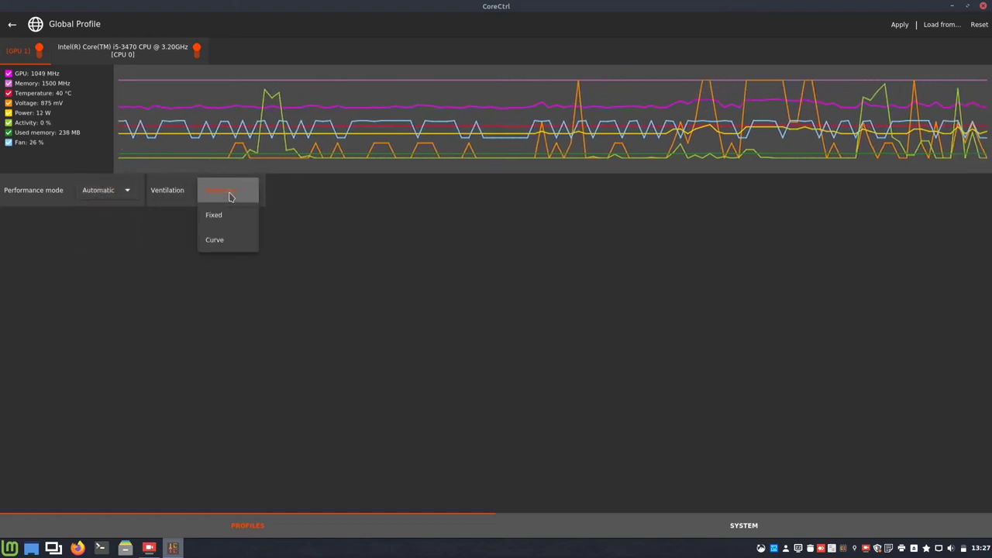
left_click(219, 214)
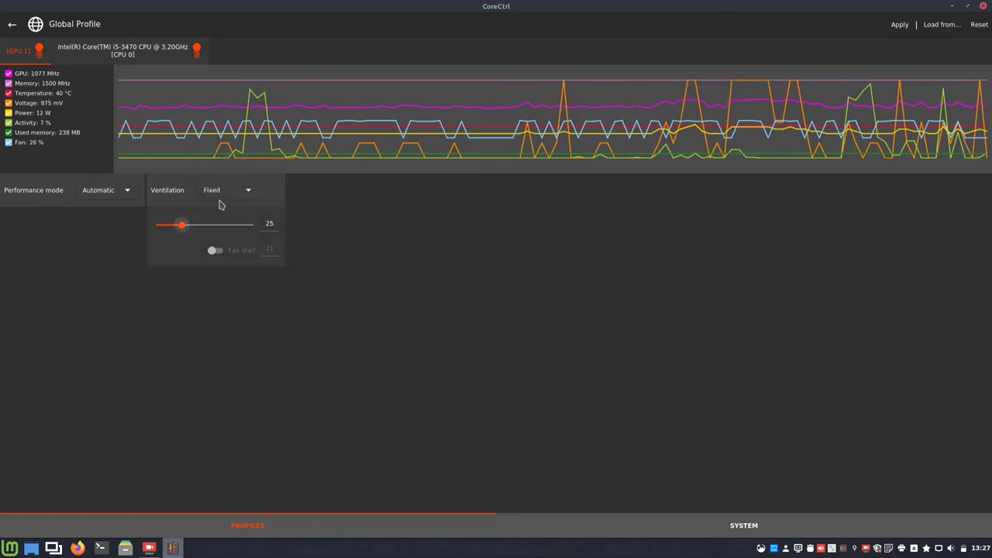
left_click(218, 194)
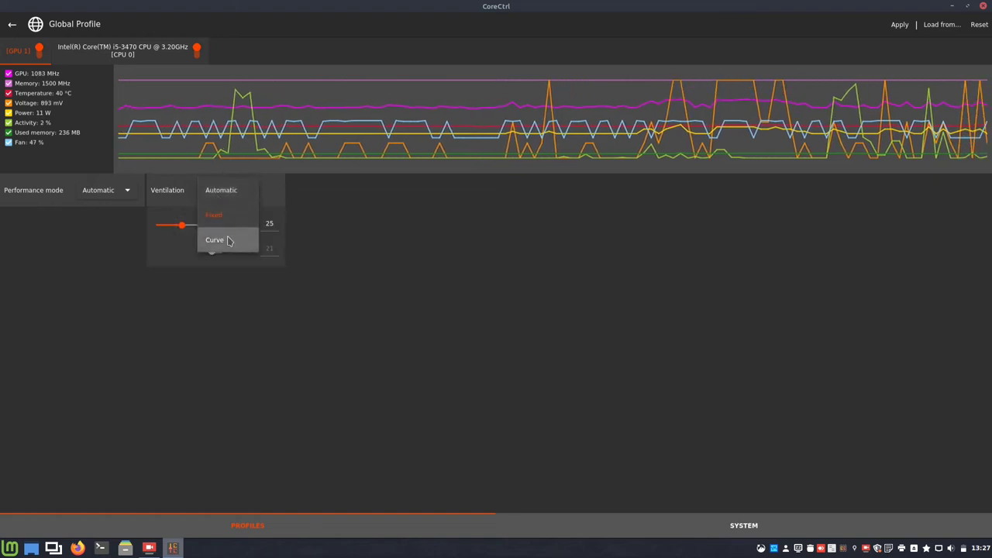
left_click(228, 239)
left_click(228, 195)
left_click(223, 193)
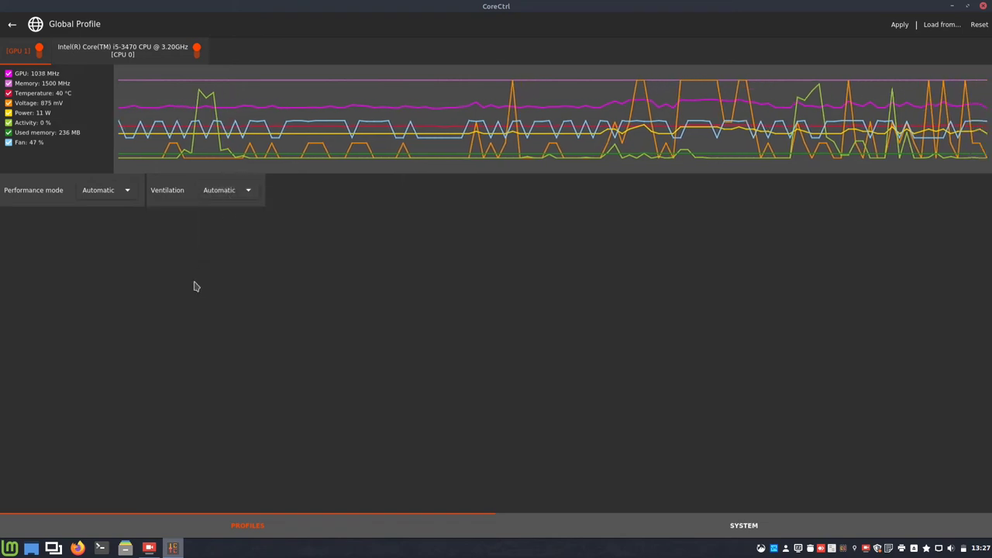
left_click(13, 27)
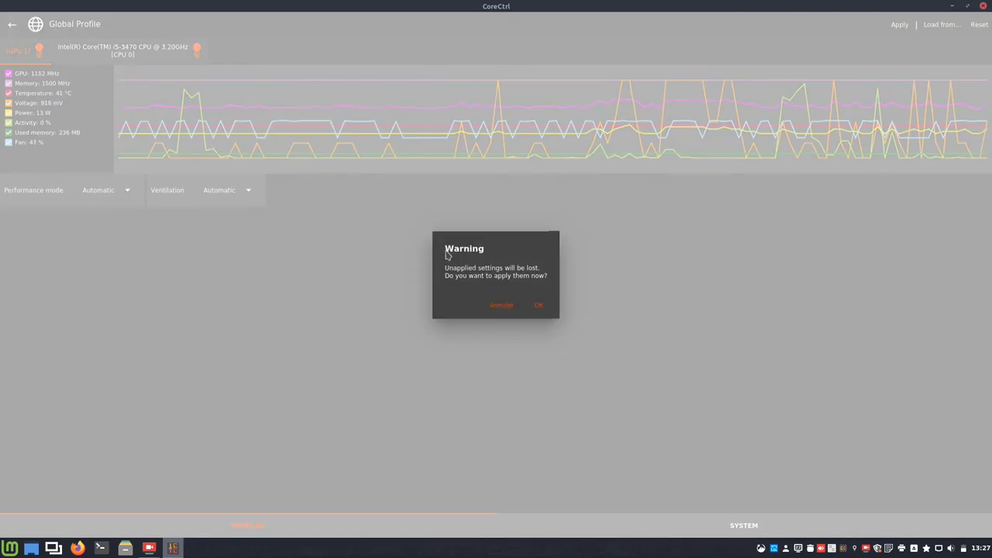
left_click(504, 306)
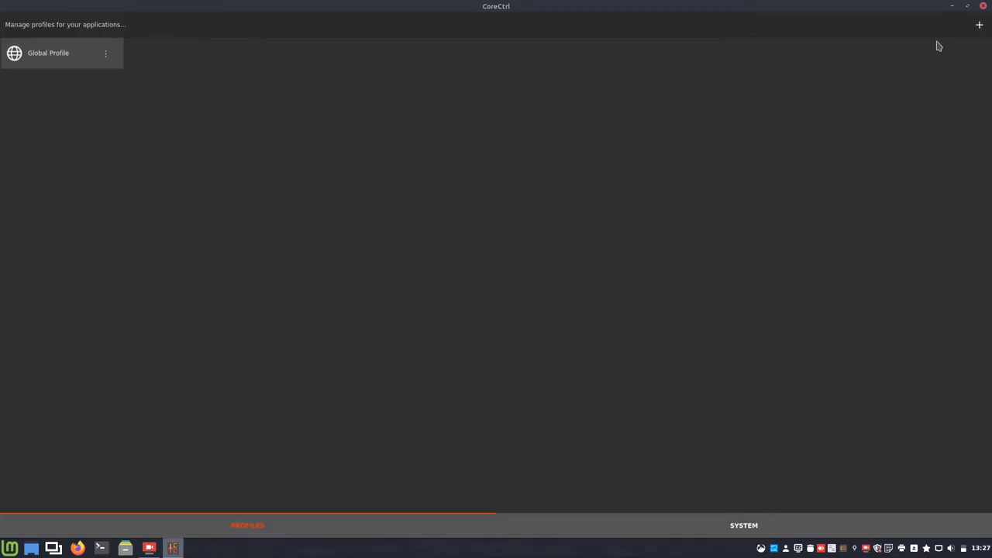
Create an application profile named STK with run_game.sh as its executable and any-belgium-512.jpg as its icon
left_click(978, 27)
left_click(489, 243)
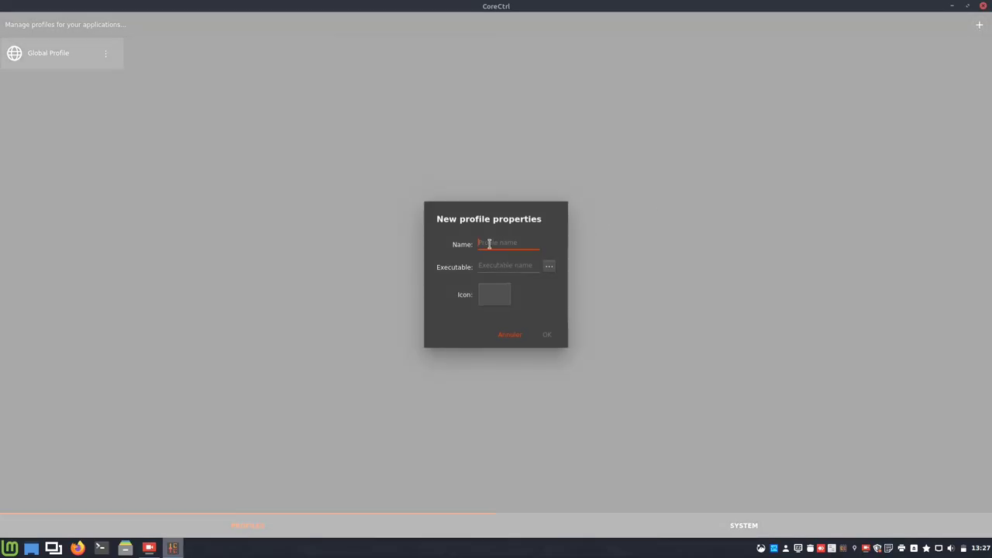
type("STR")
key("Tab")
left_click(549, 265)
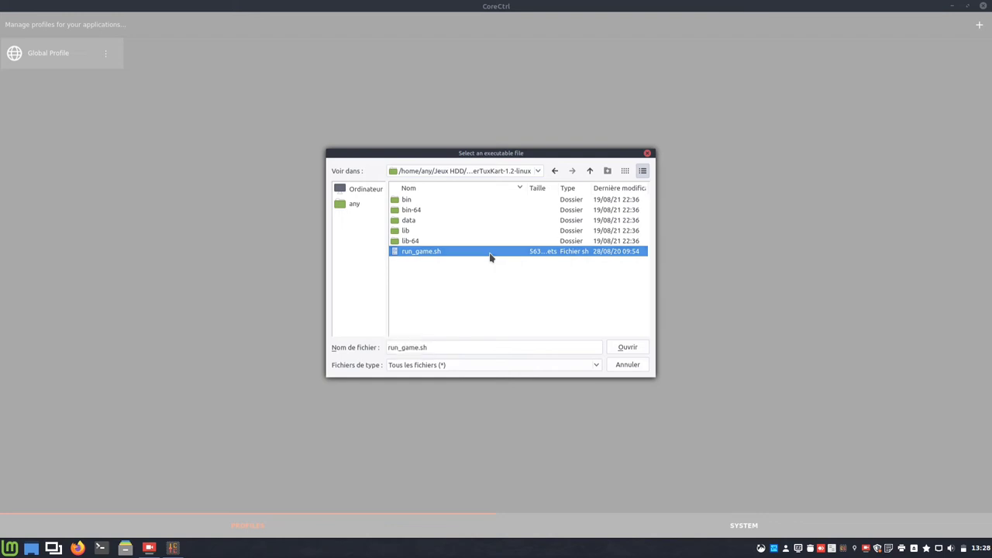
double_click(489, 257)
left_click(503, 296)
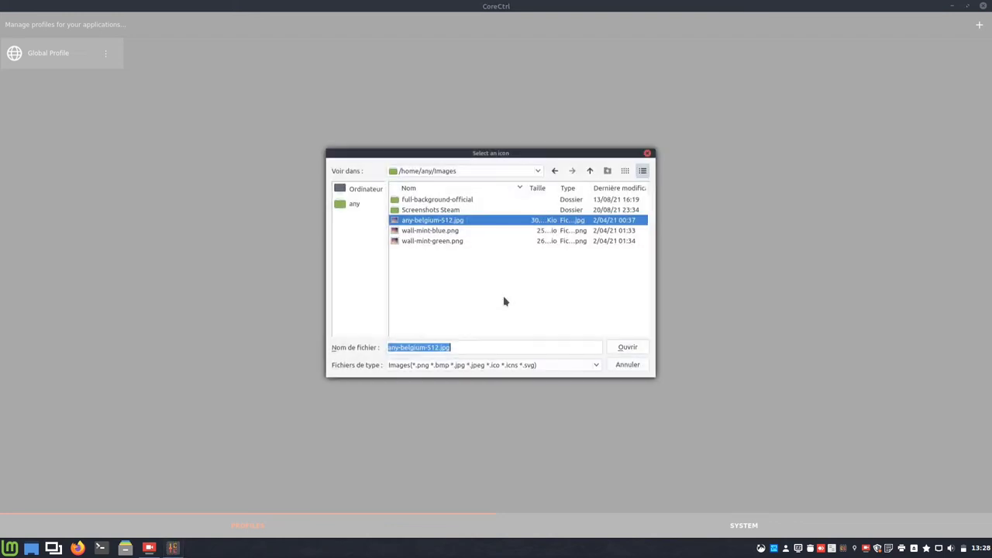
left_click(450, 222)
double_click(450, 221)
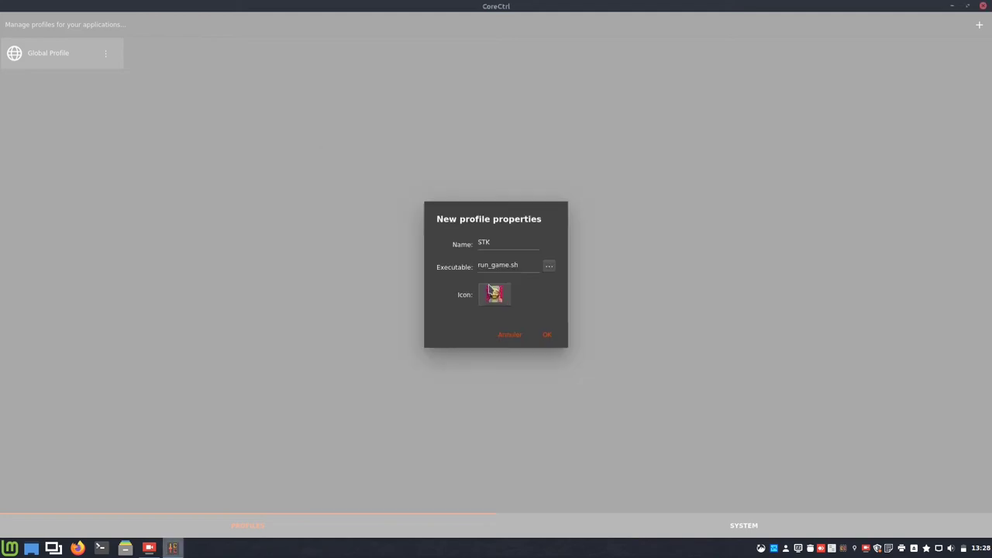
left_click(543, 339)
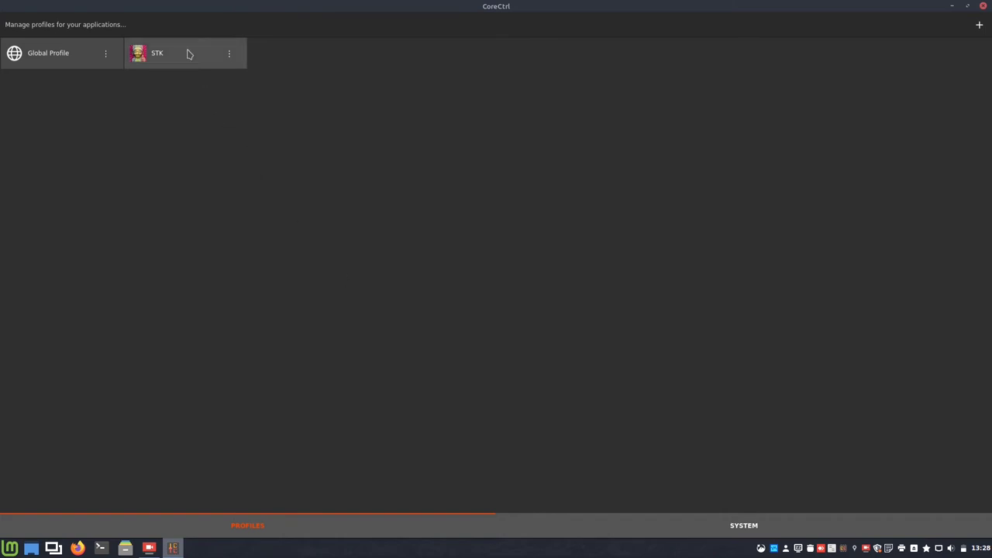
Examine the STK profile's GPU performance modes and CPU frequency governor options without changing them
left_click(189, 53)
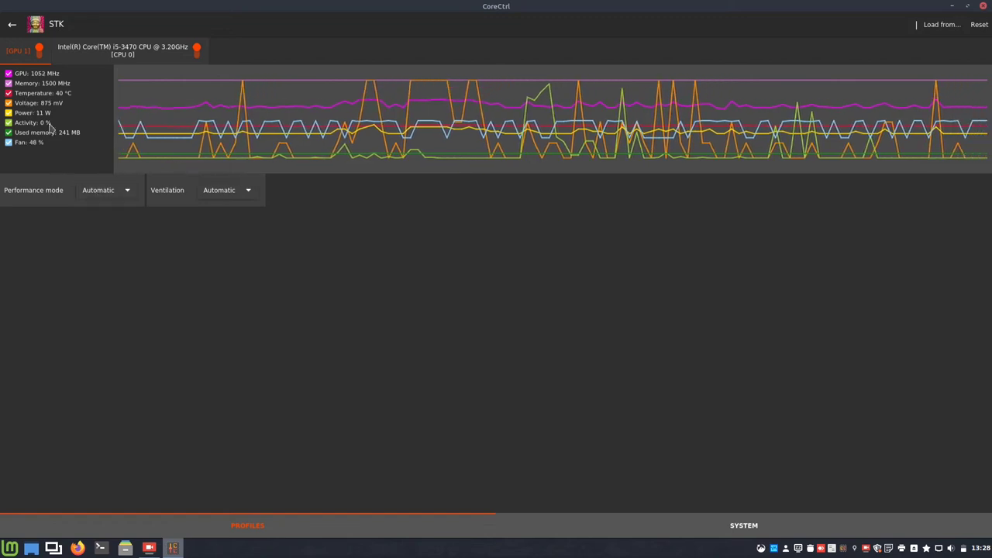
left_click(123, 195)
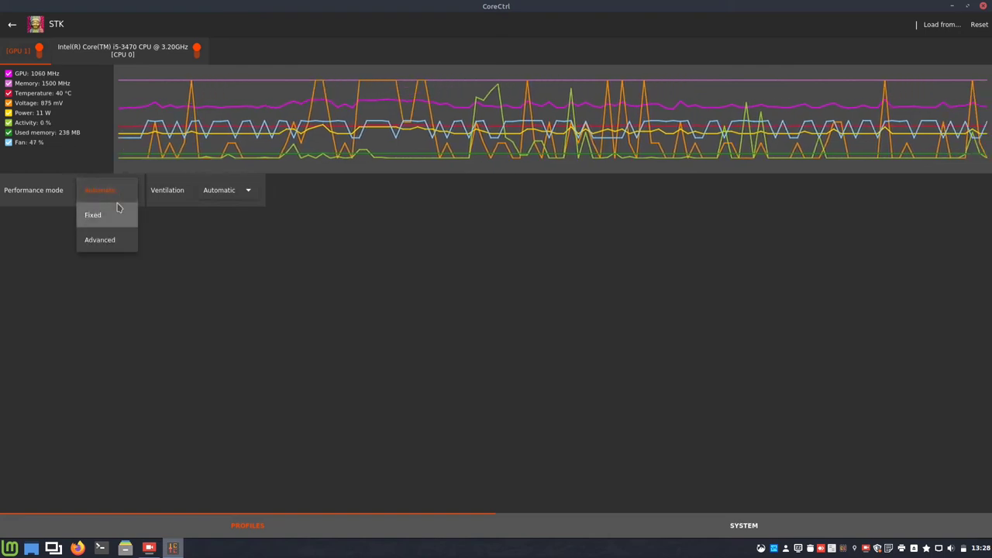
left_click(199, 229)
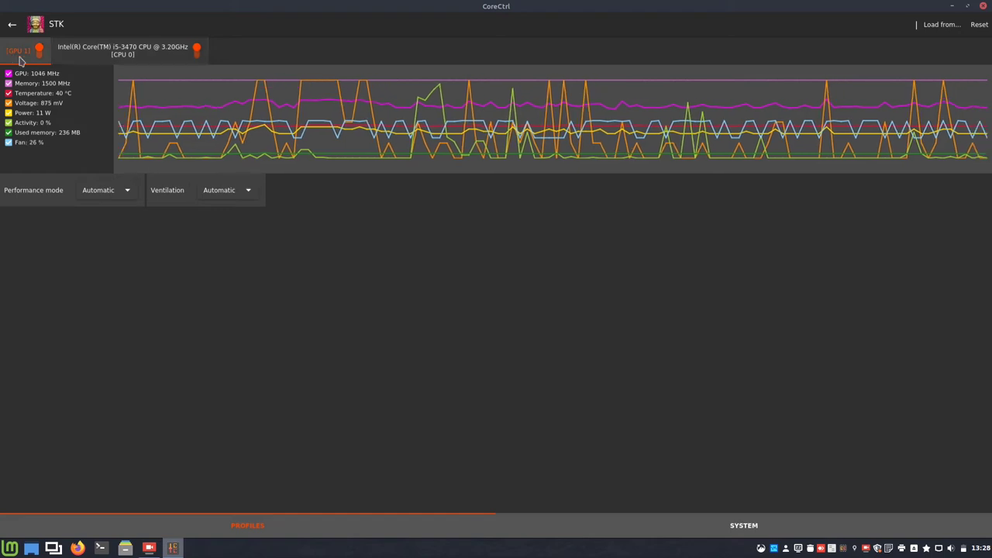
left_click(80, 55)
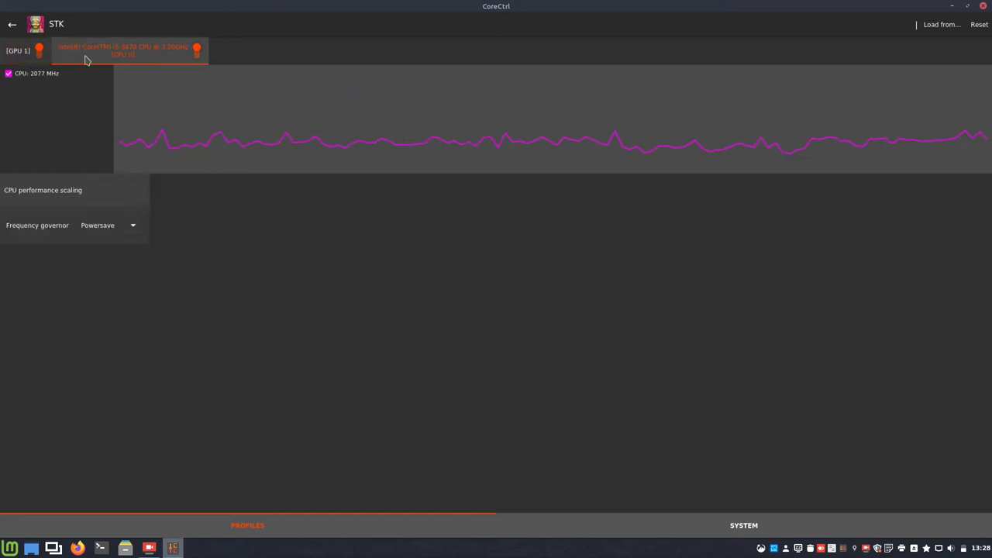
left_click(110, 225)
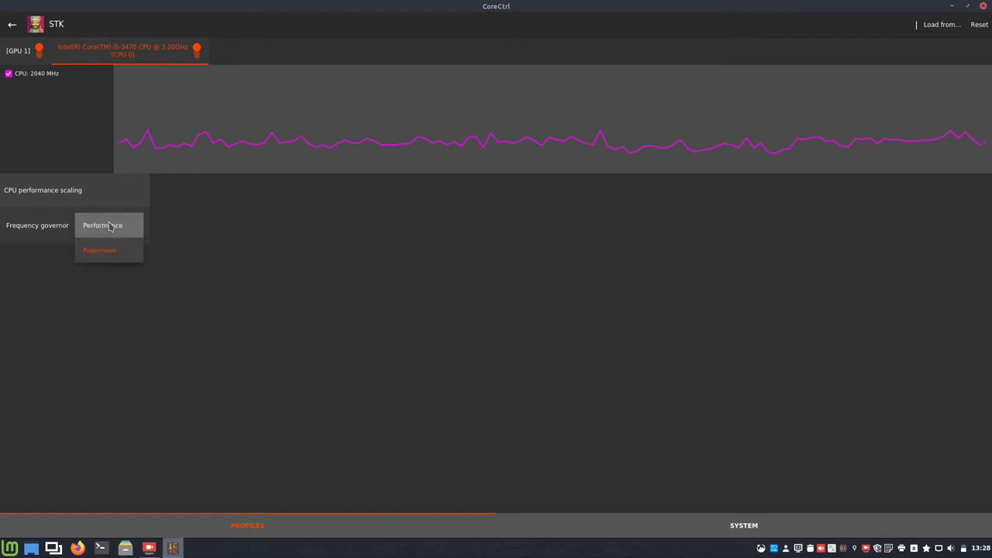
left_click(339, 239)
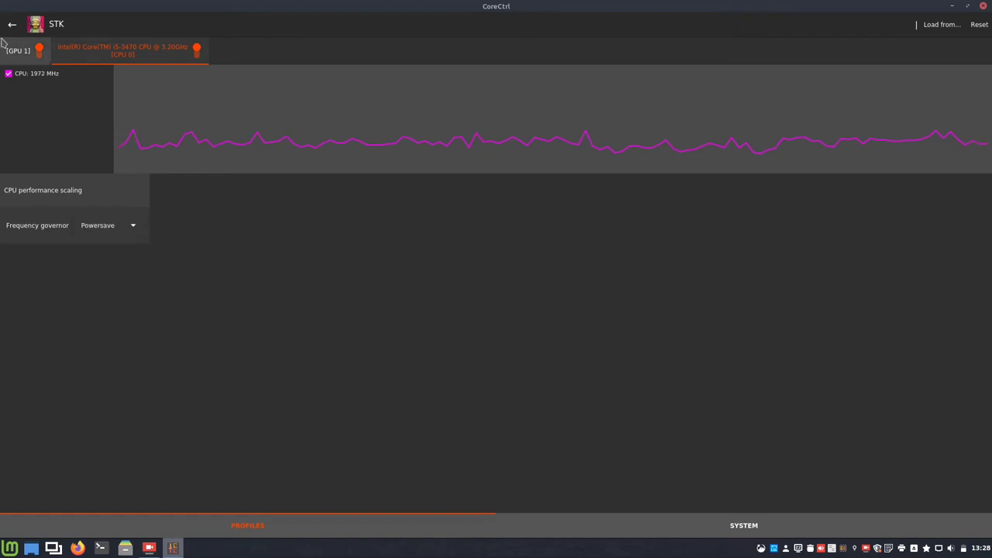
Return to the profile list and permanently remove the STK profile
left_click(12, 25)
left_click(227, 59)
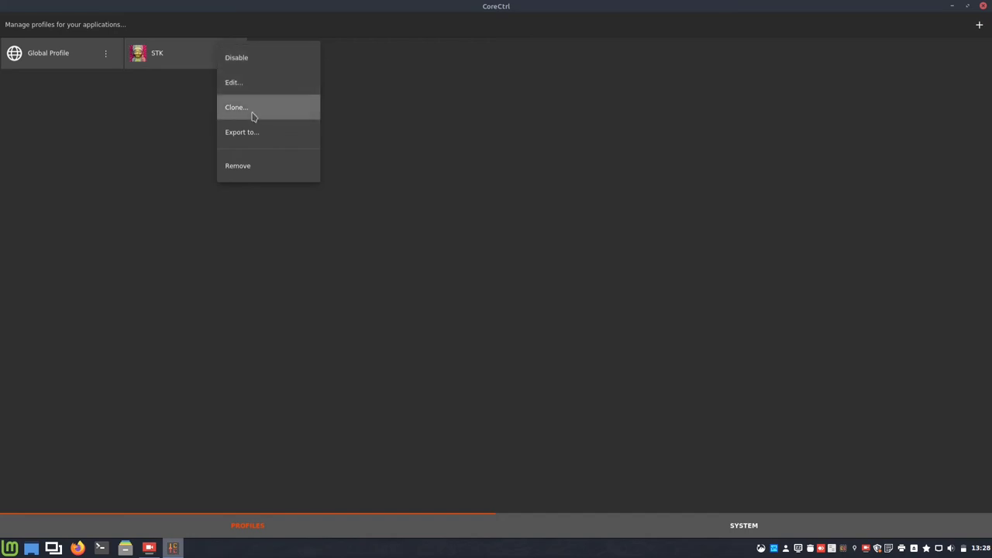
left_click(263, 165)
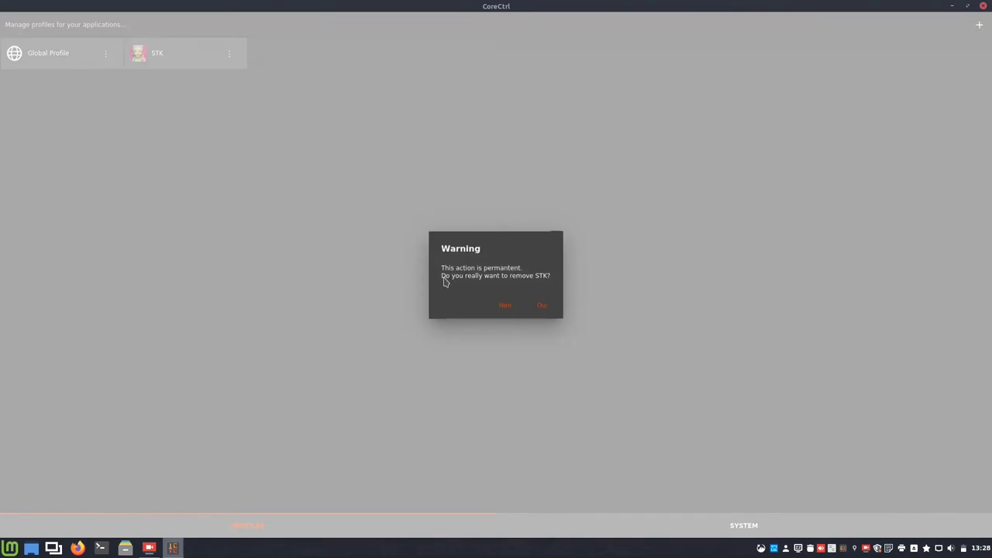
left_click(555, 312)
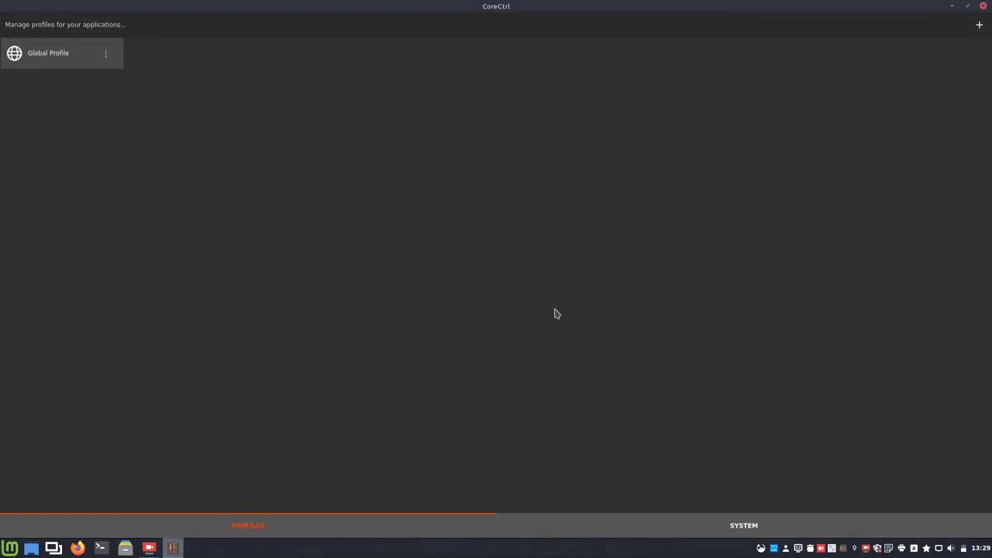
Examine the system information for the installed software, GPU 1 and CPU 0
left_click(729, 527)
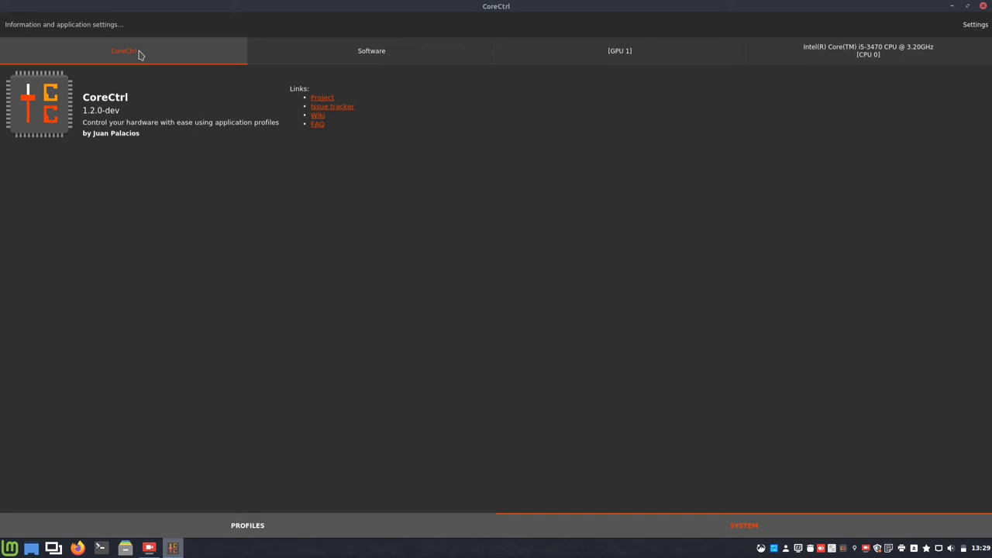
left_click(412, 61)
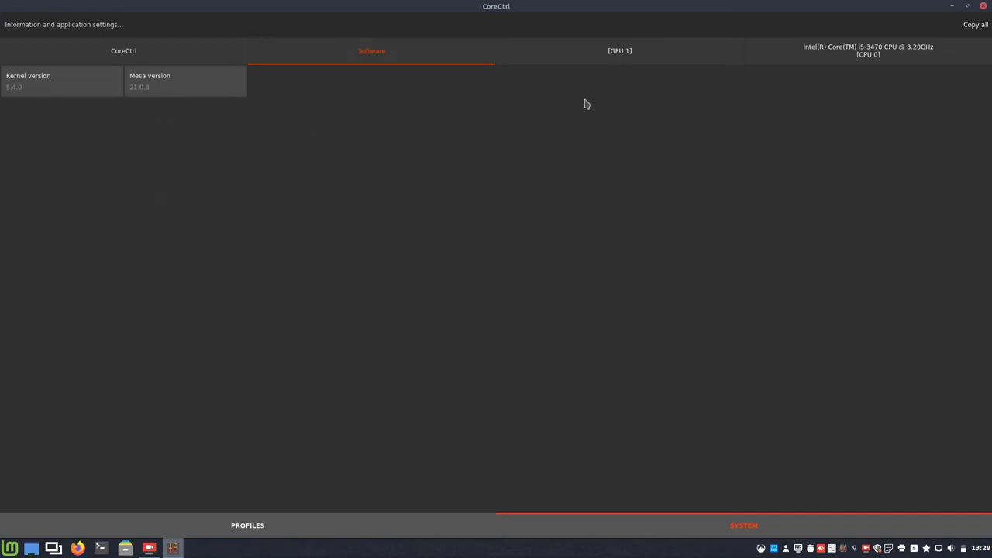
left_click(619, 61)
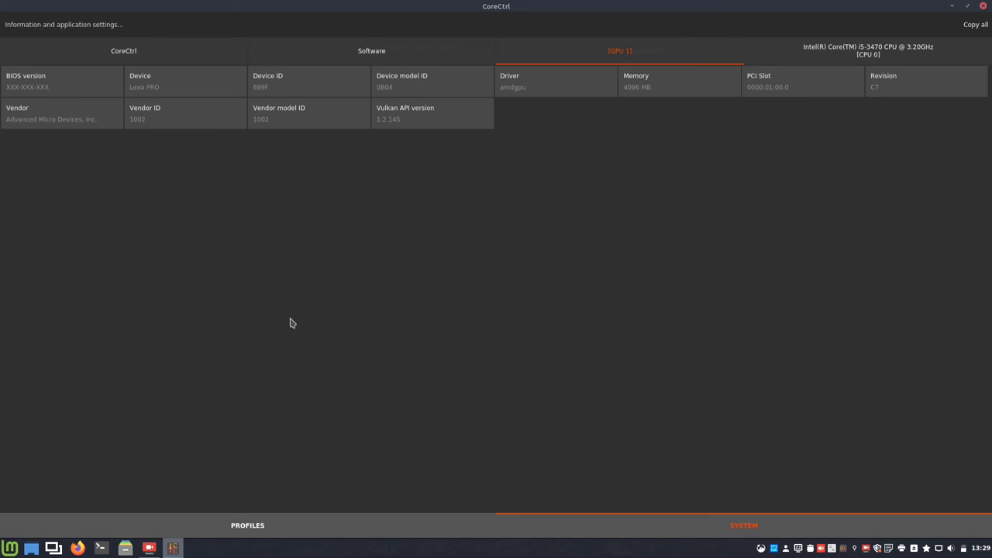
left_click(812, 62)
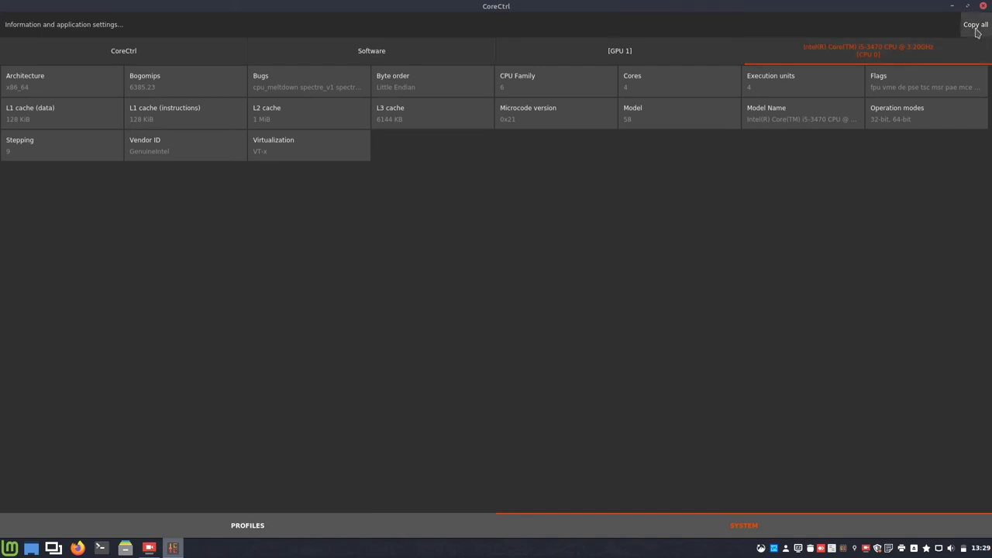
Open CoreCtrl's general settings, enable Start minimized on system tray and disable it again
left_click(117, 57)
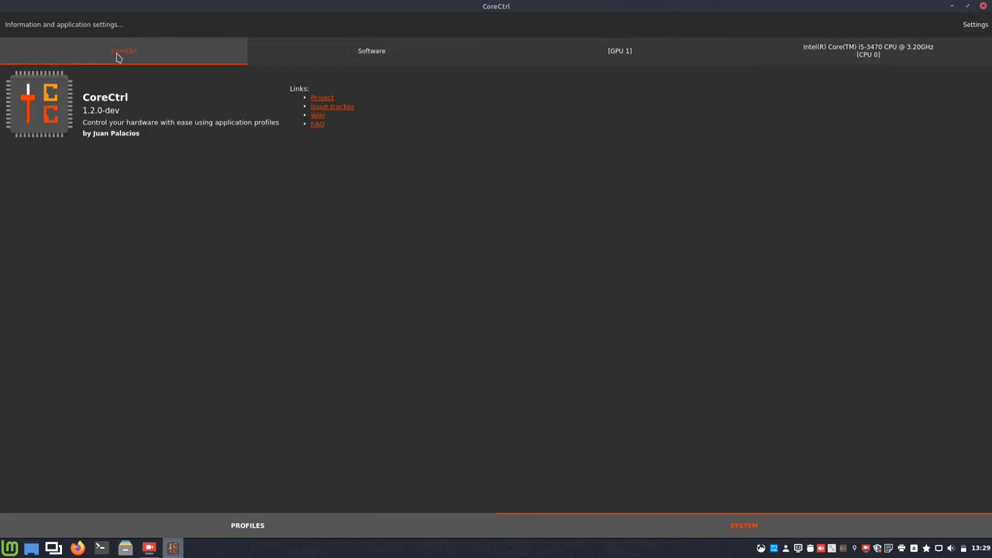
left_click(973, 27)
left_click(443, 203)
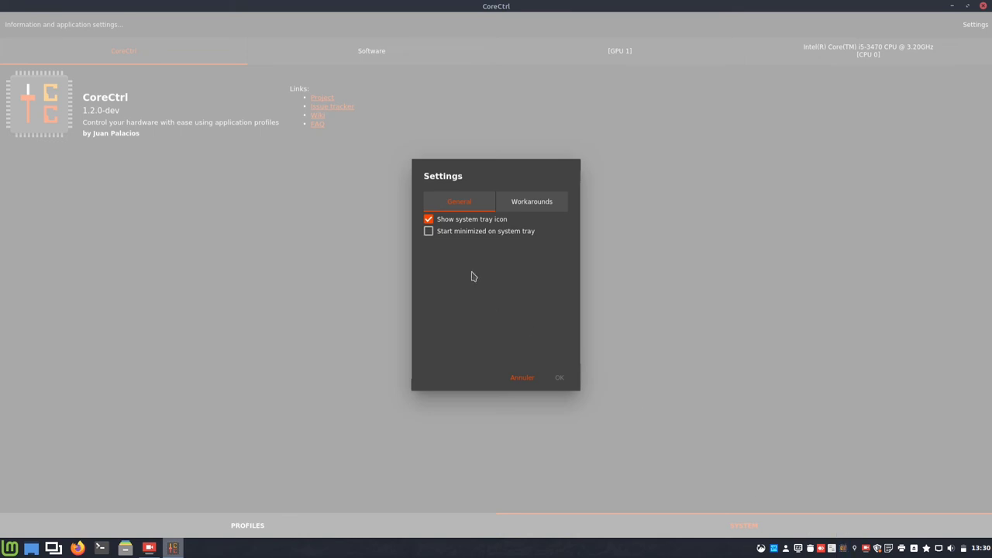
left_click(428, 232)
left_click(427, 234)
Review the Workarounds sensor lists for GPU 1 and CPU 0, and close the settings without saving
left_click(538, 208)
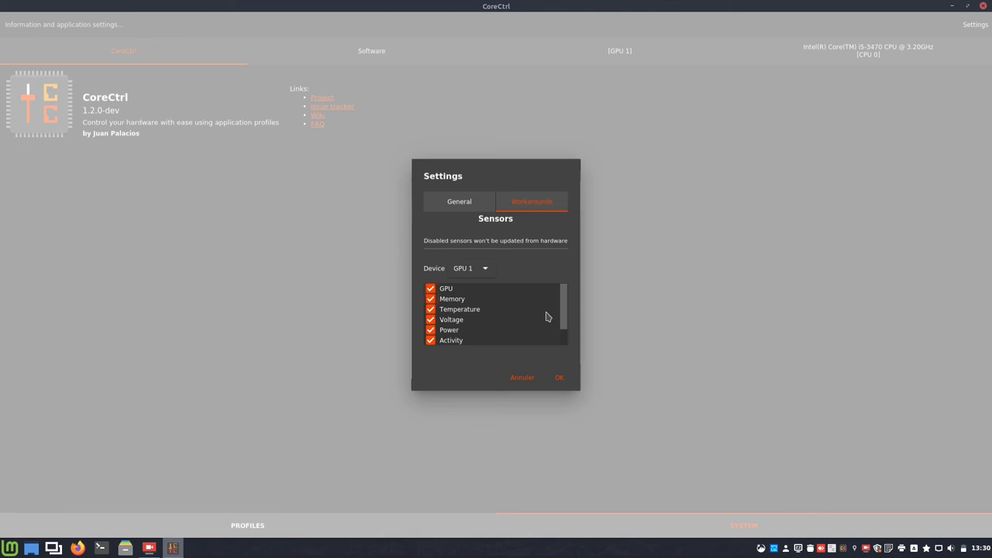
left_click_drag(561, 321, 570, 335)
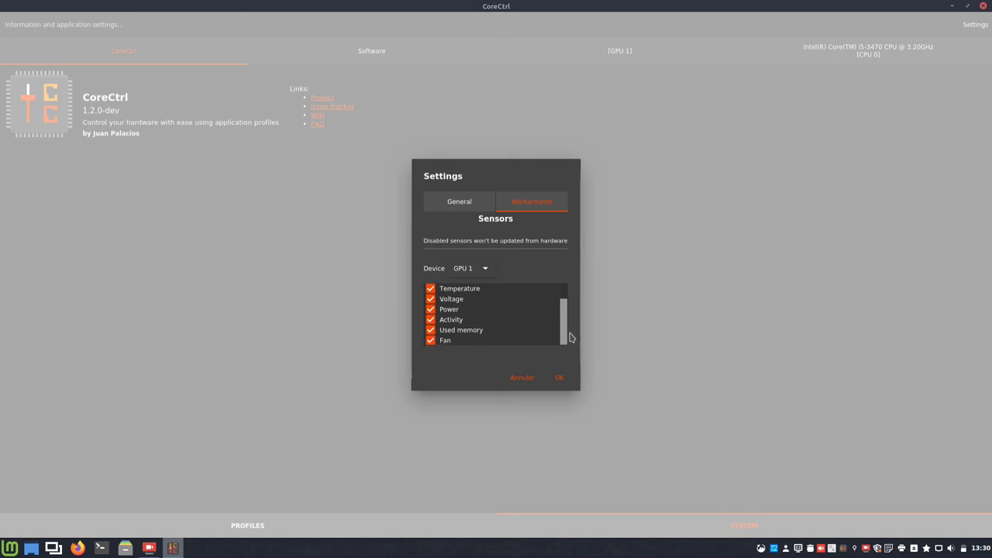
scroll(564, 333, "up", 2)
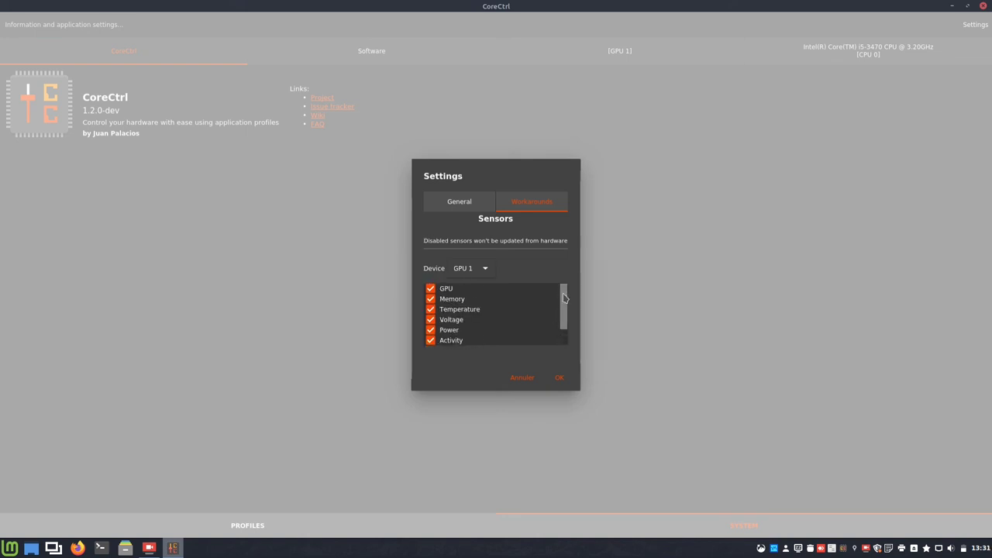
left_click(460, 269)
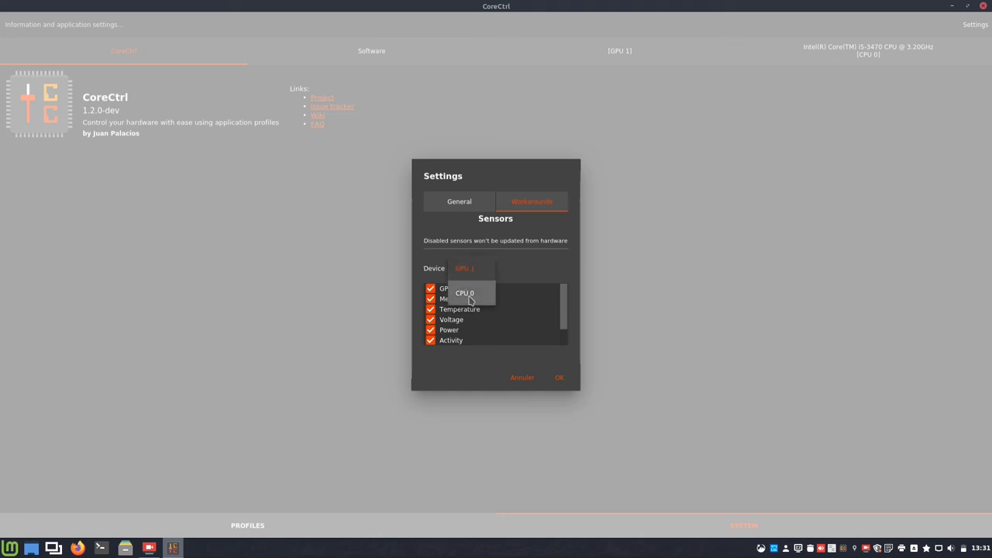
left_click(469, 298)
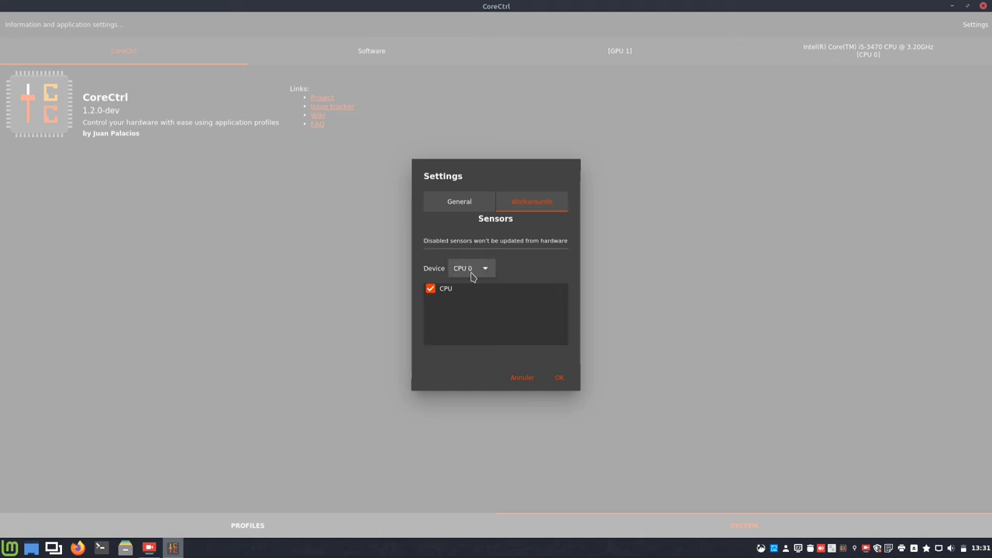
left_click(471, 276)
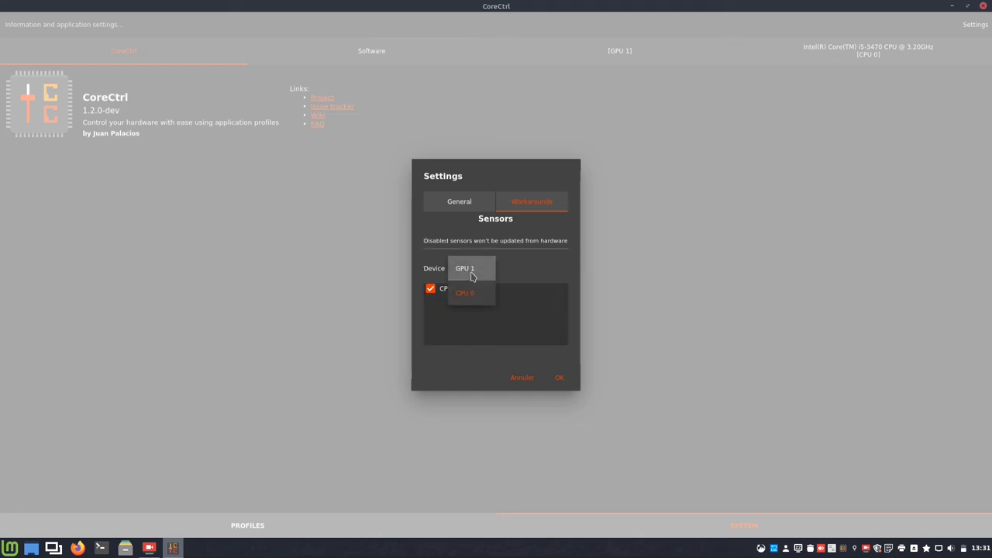
left_click(471, 270)
left_click(455, 208)
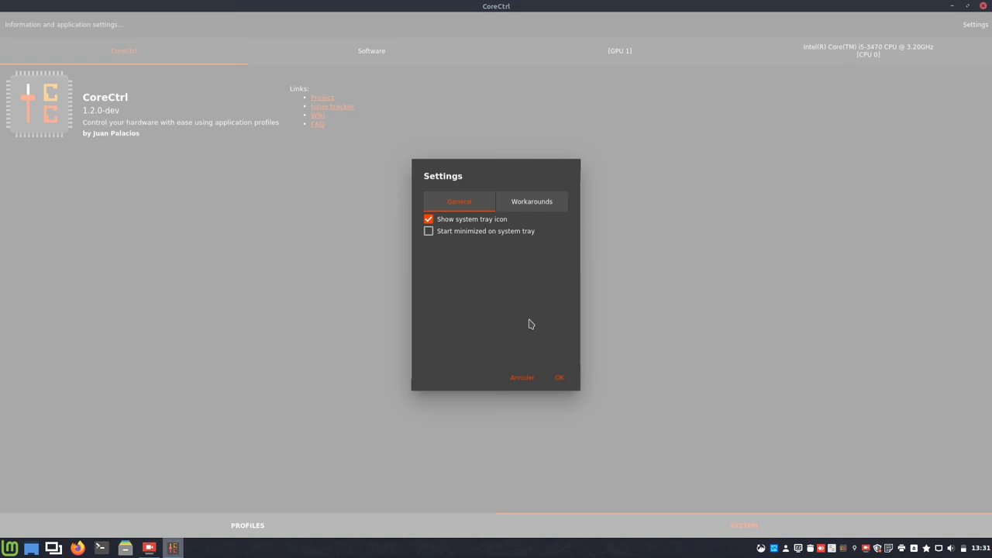
left_click(530, 376)
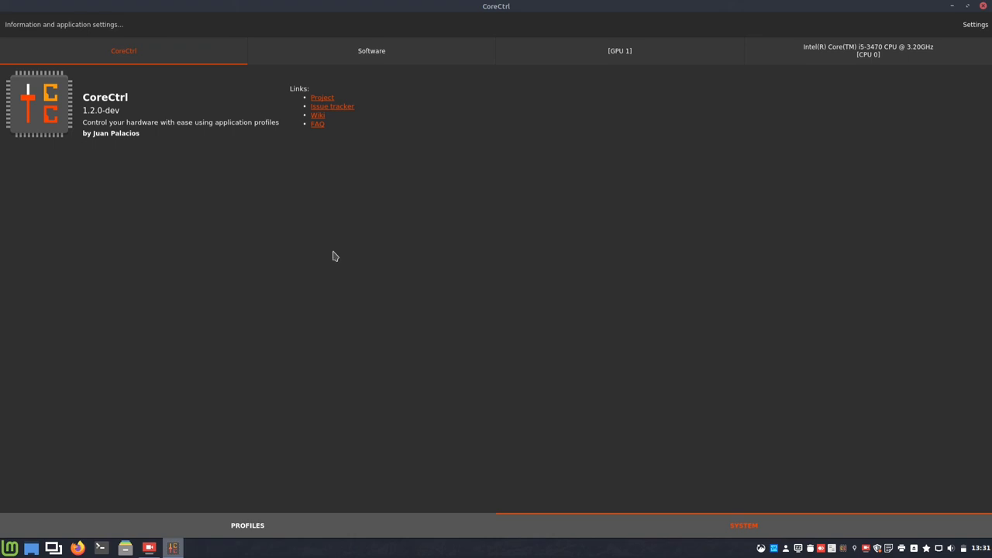
Reopen the Global Profile and display its GPU 1 settings
left_click(274, 524)
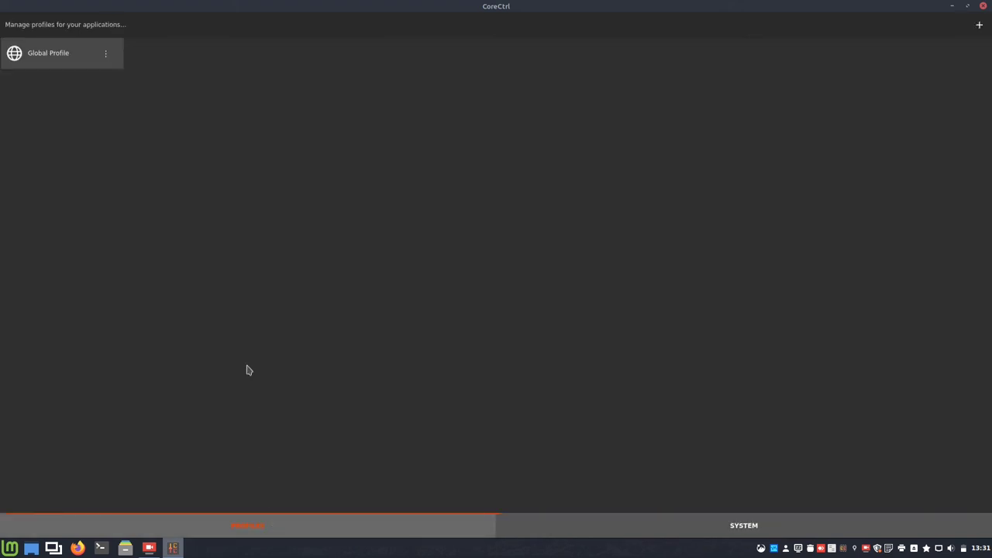
left_click(56, 68)
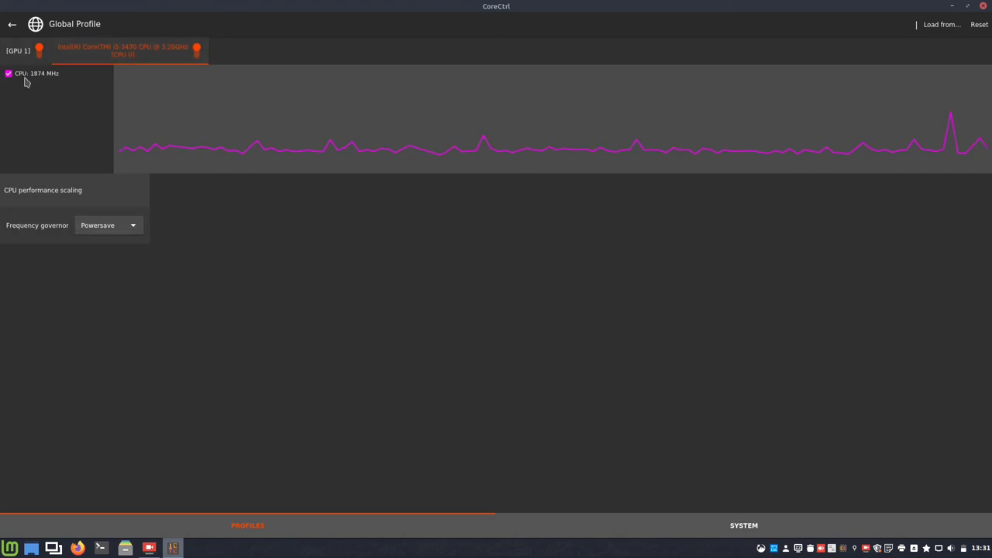
left_click(20, 55)
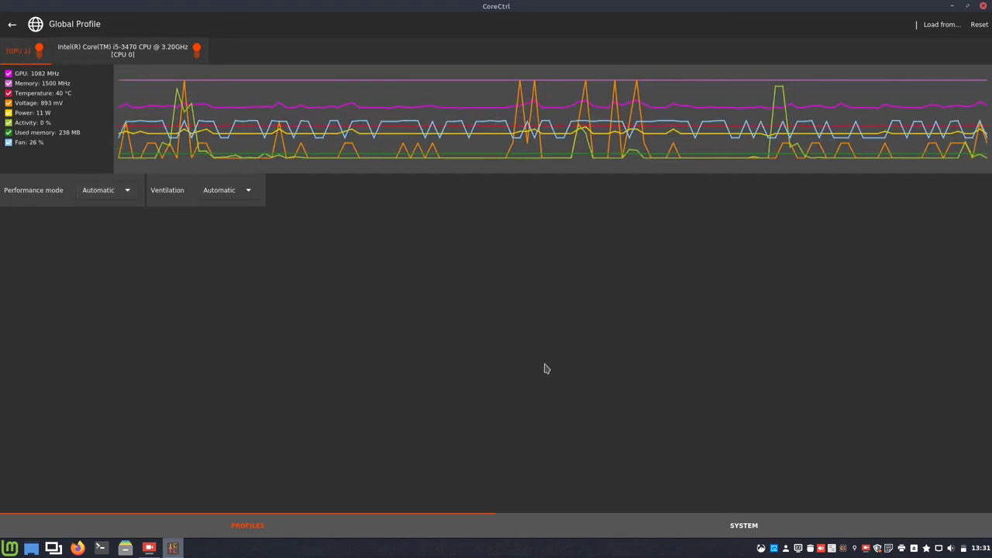